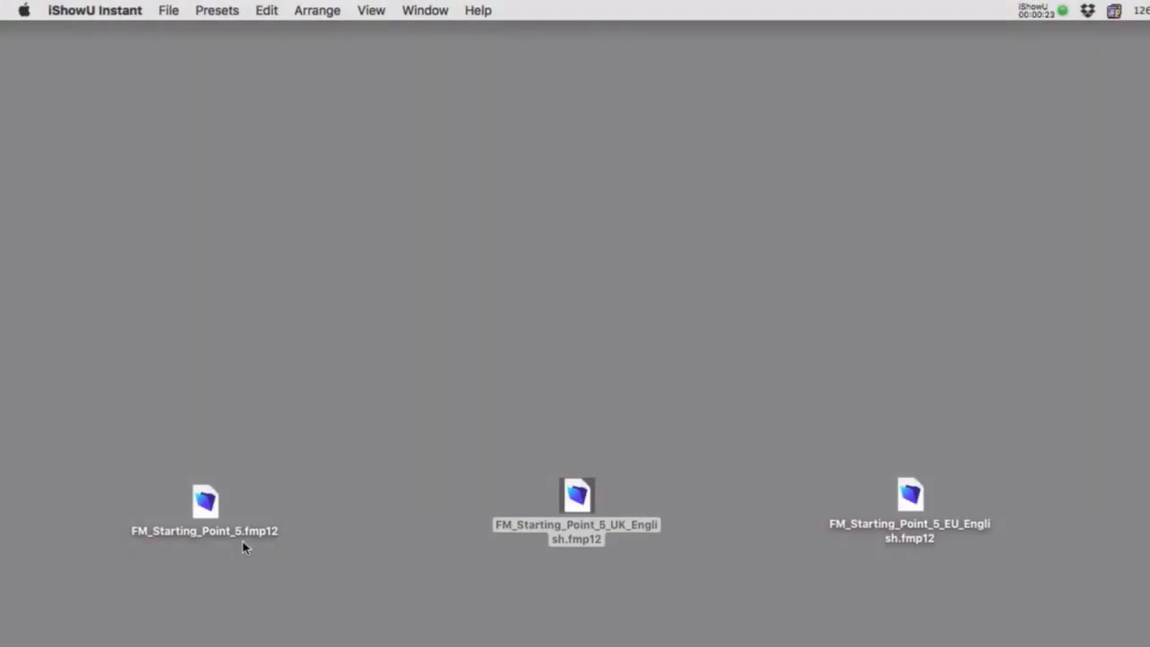
# Open the US solution file FM_Starting_Point_5.fmp12 in FileMaker Pro Advanced and show its invoices in a wider window.
pyautogui.click(206, 508)
pyautogui.click(540, 460)
pyautogui.moveTo(539, 460); pyautogui.dragTo(652, 545)
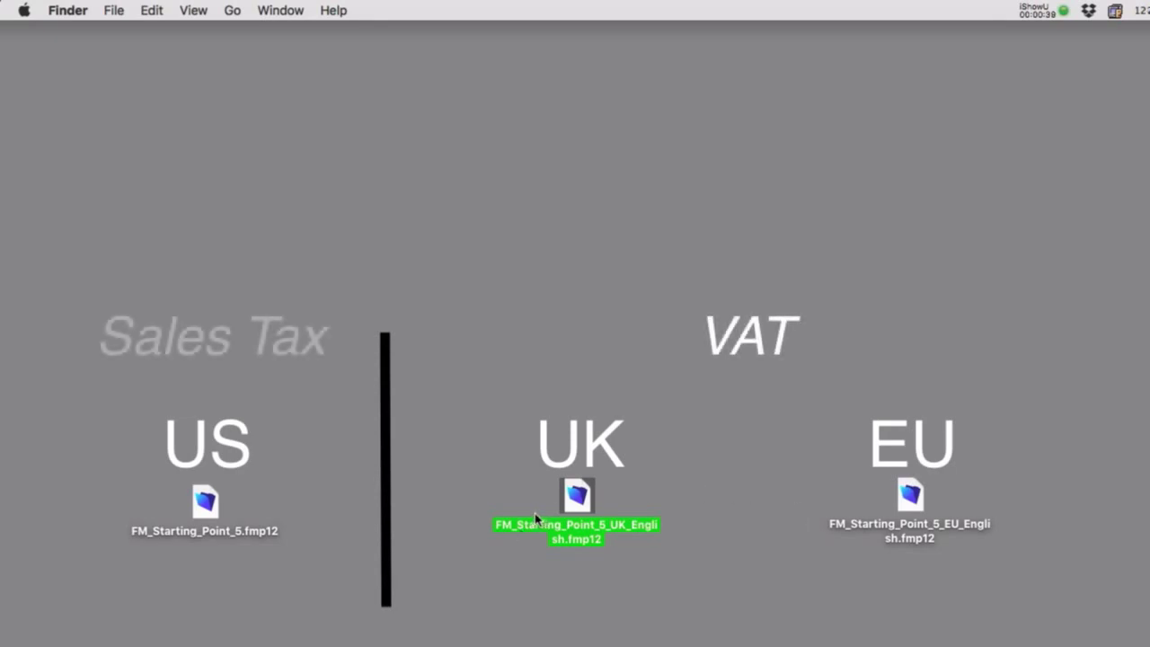
pyautogui.click(224, 500)
pyautogui.click(208, 501)
pyautogui.doubleClick(208, 502)
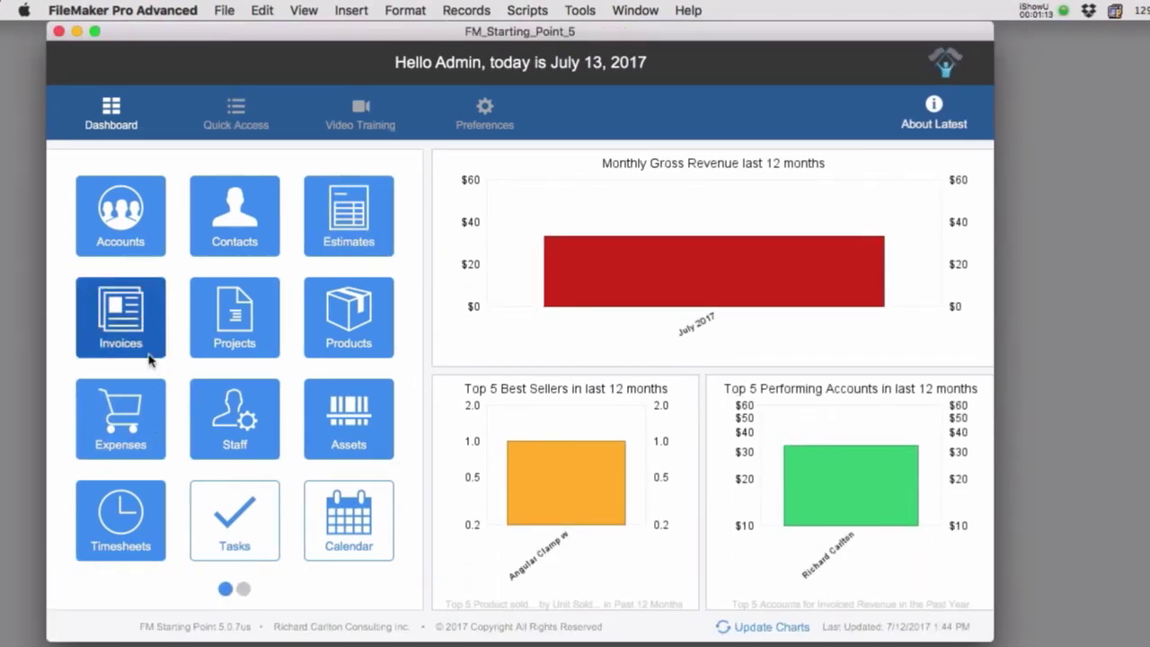
pyautogui.click(149, 359)
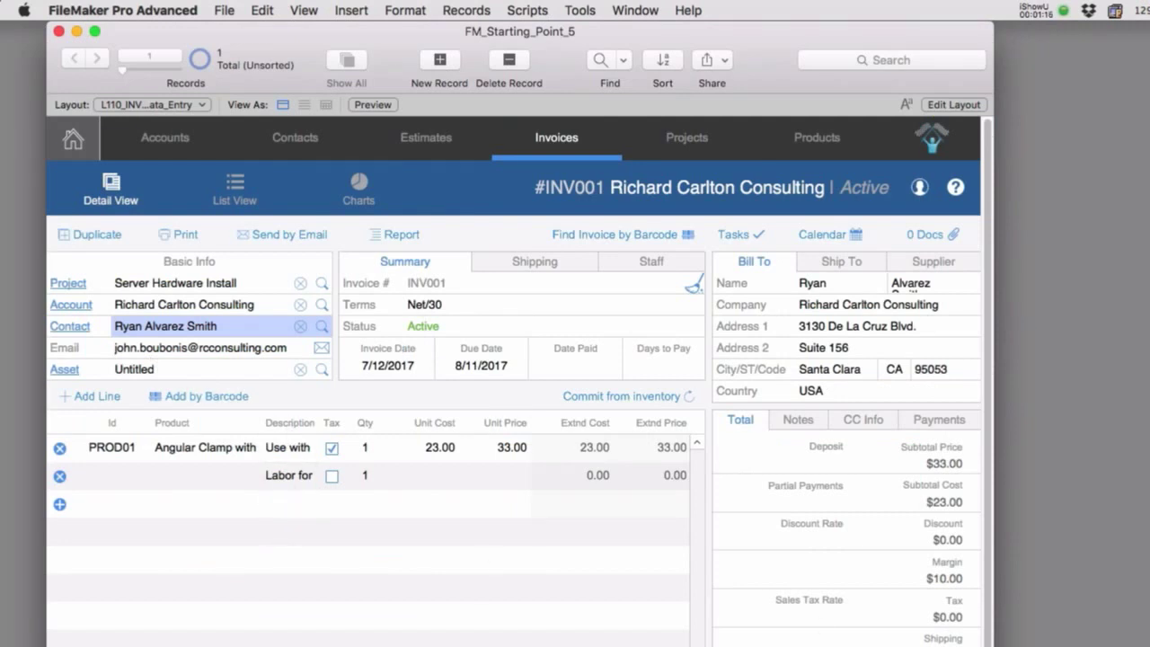
pyautogui.moveTo(991, 643); pyautogui.dragTo(1134, 638)
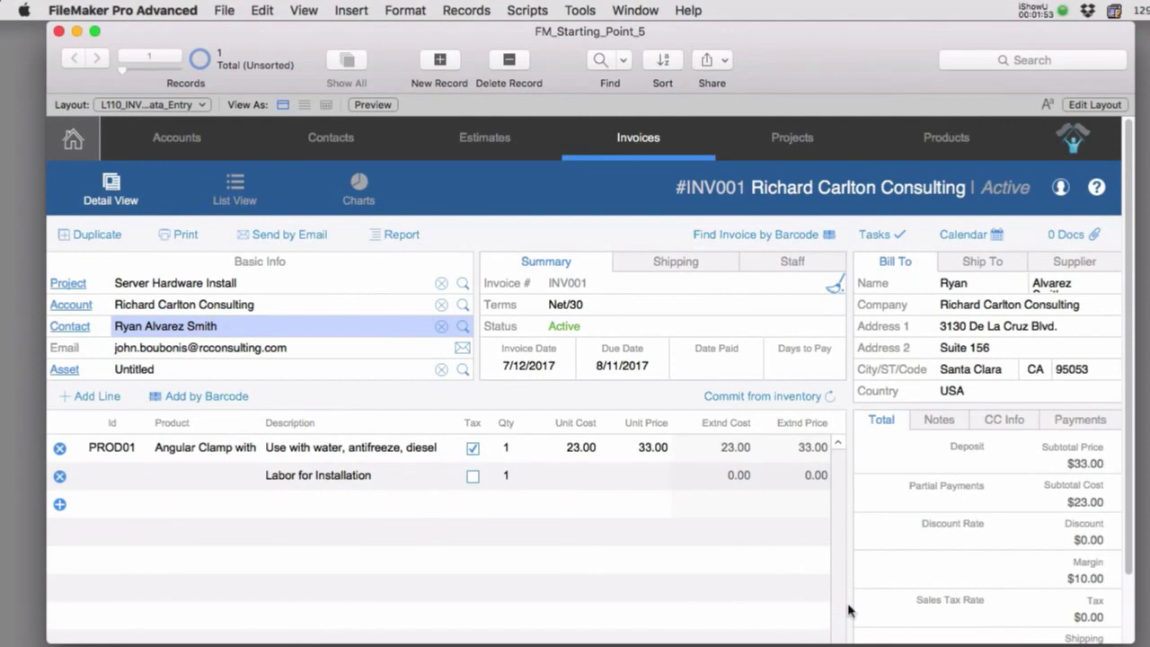
# Set the sales tax rate of the Richard Carlton Consulting invoice to .075 and add a new blank invoice record.
pyautogui.click(943, 618)
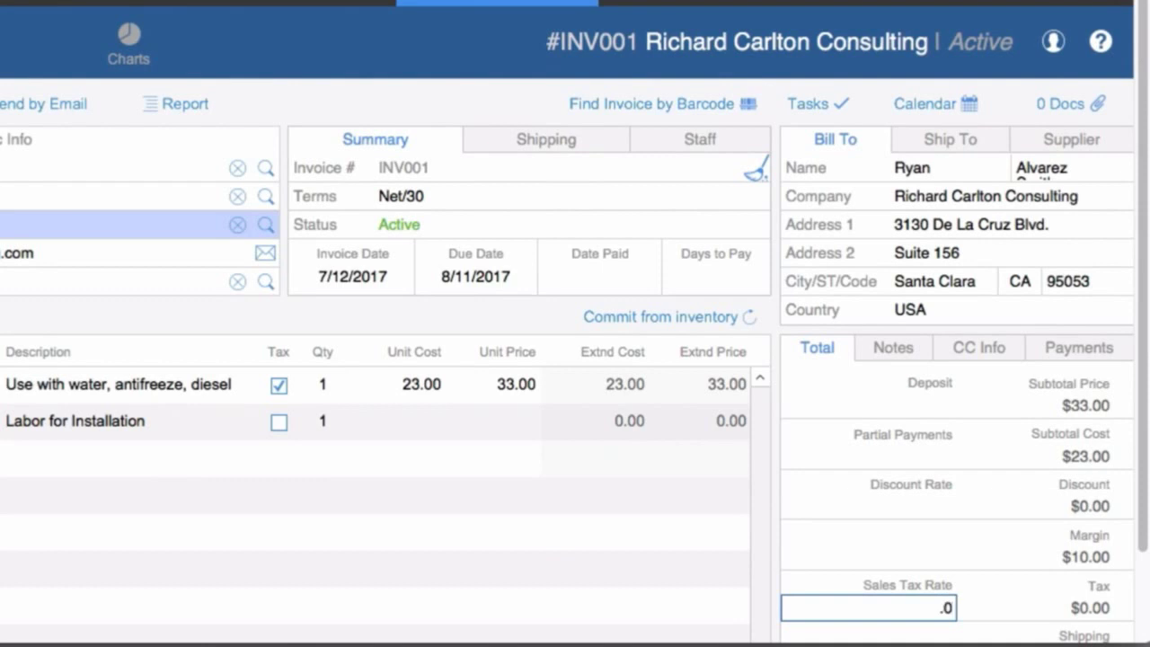
pyautogui.write('.075')
pyautogui.press('Return')
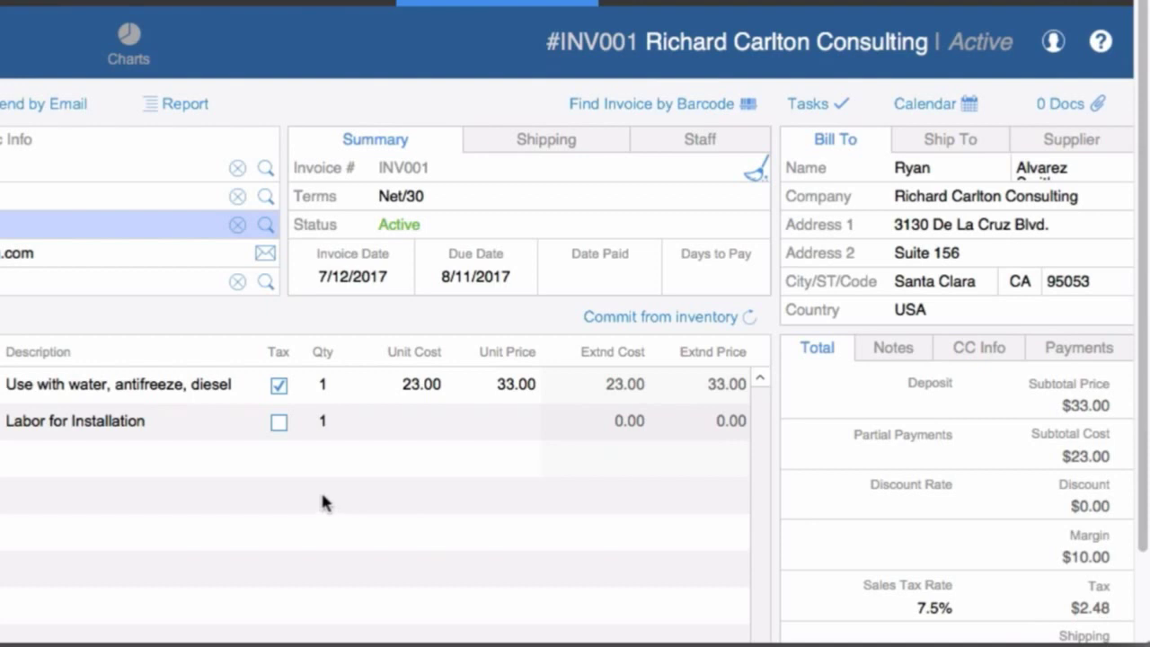
pyautogui.click(278, 424)
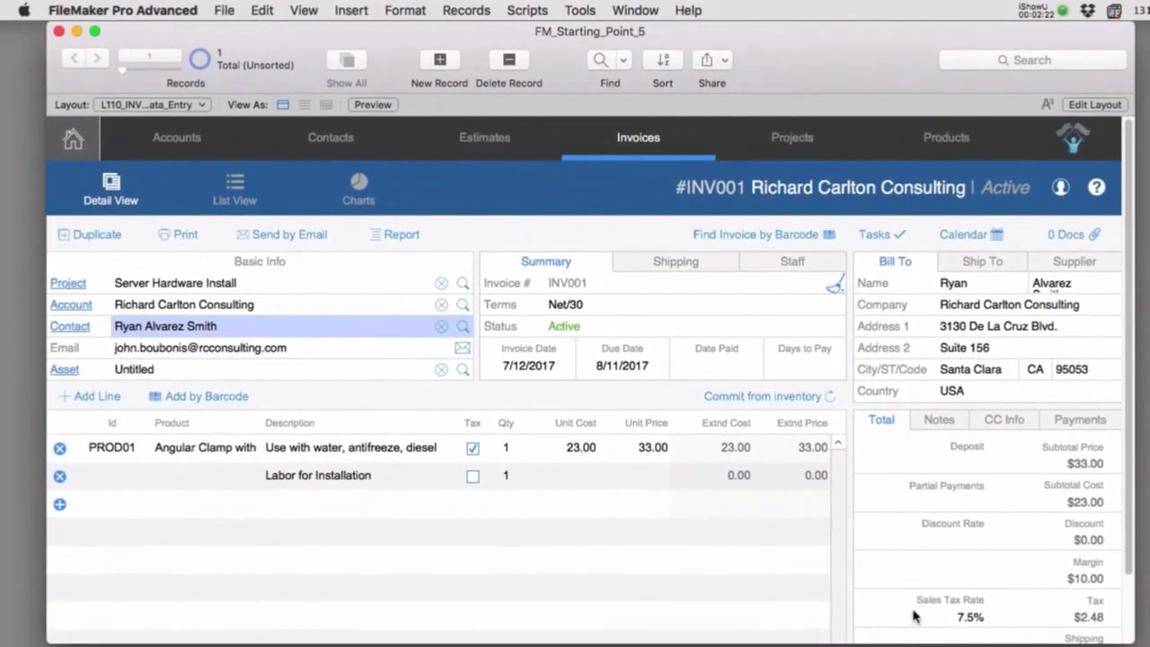
pyautogui.click(454, 61)
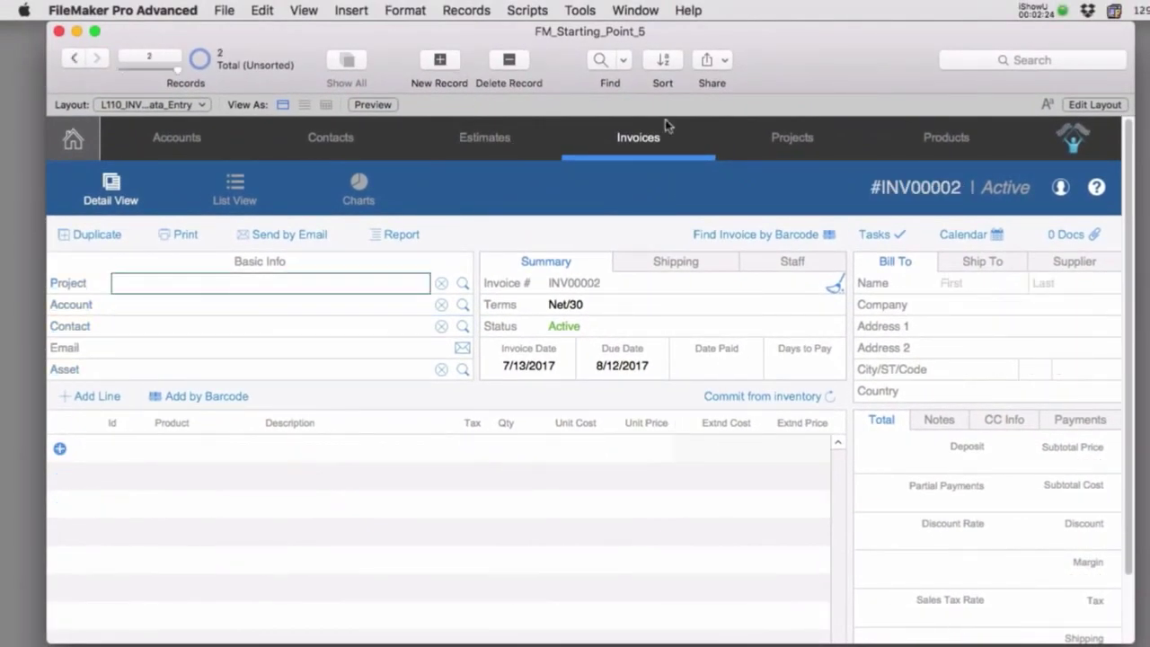
pyautogui.click(929, 620)
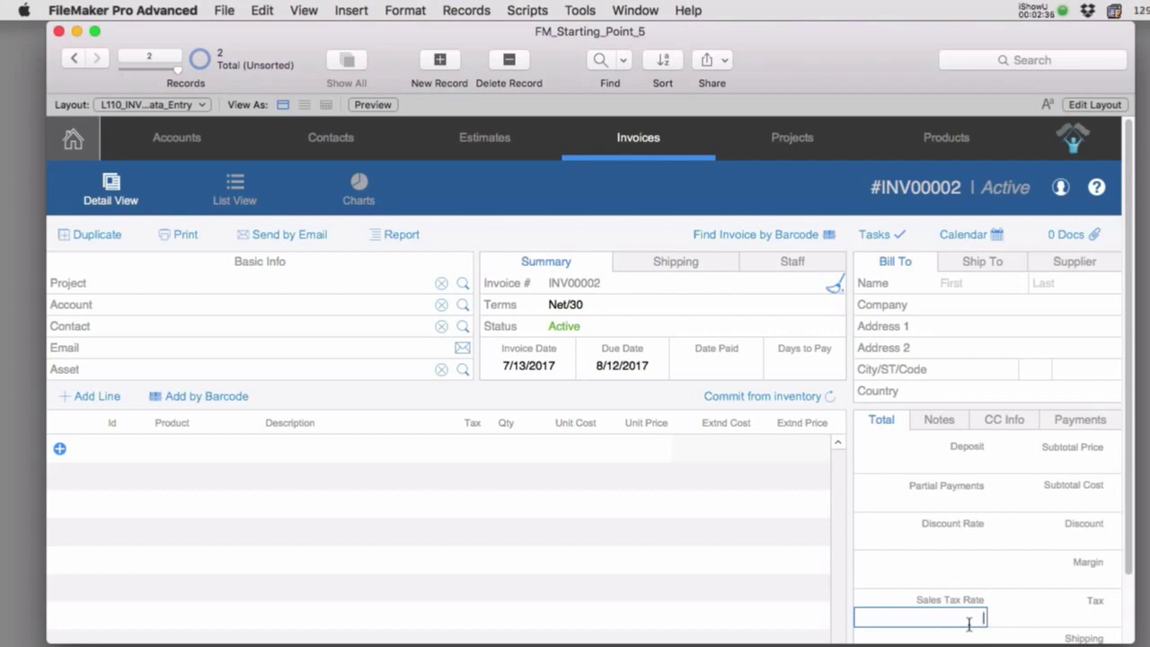
# Make the SalesTax_Rate field of the INV_Invoices table auto-enter the data value .085 in the database field definitions.
pyautogui.click(224, 9)
pyautogui.moveTo(249, 173)
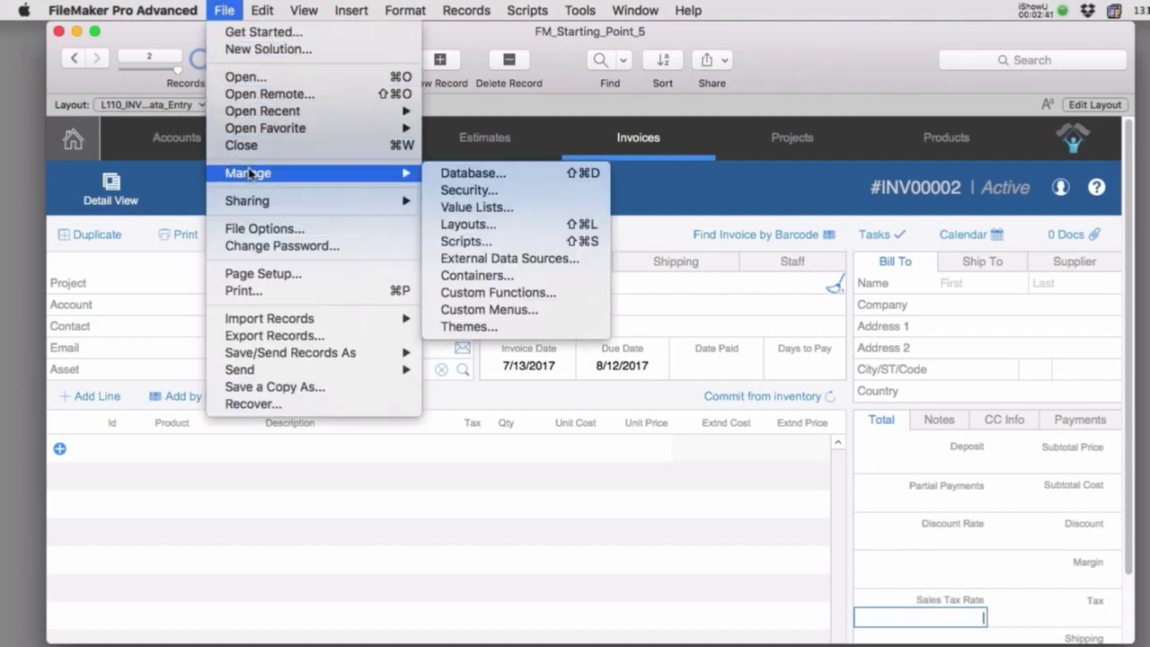
pyautogui.click(467, 176)
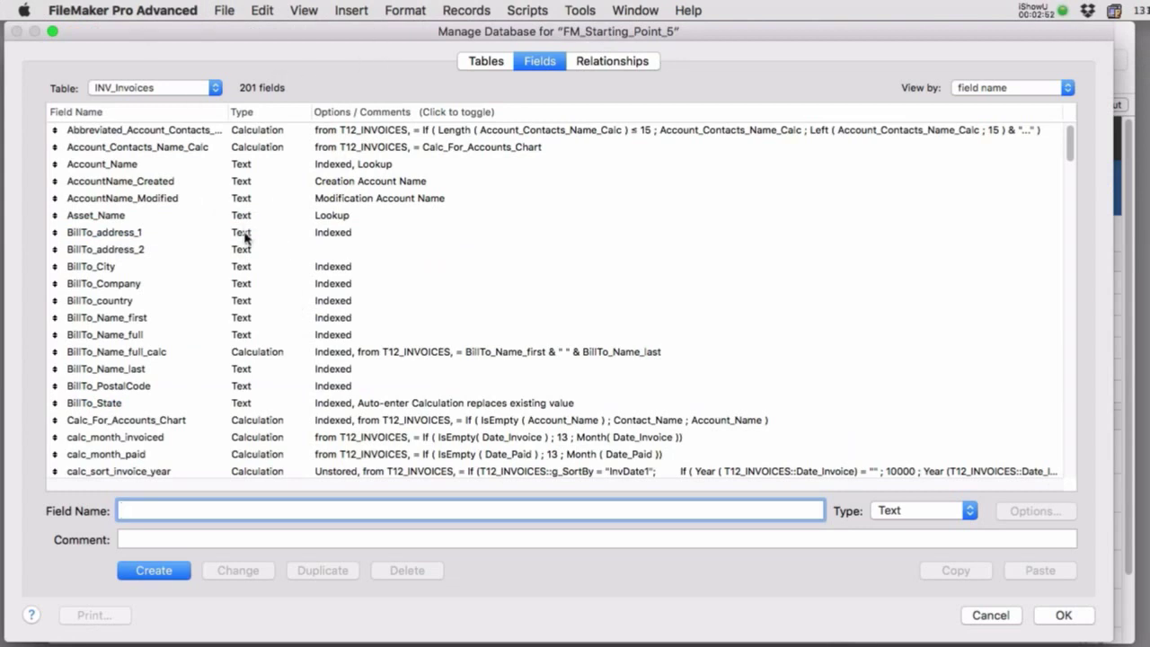
pyautogui.scroll(-5, 274, 319)
pyautogui.scroll(-6, 275, 313)
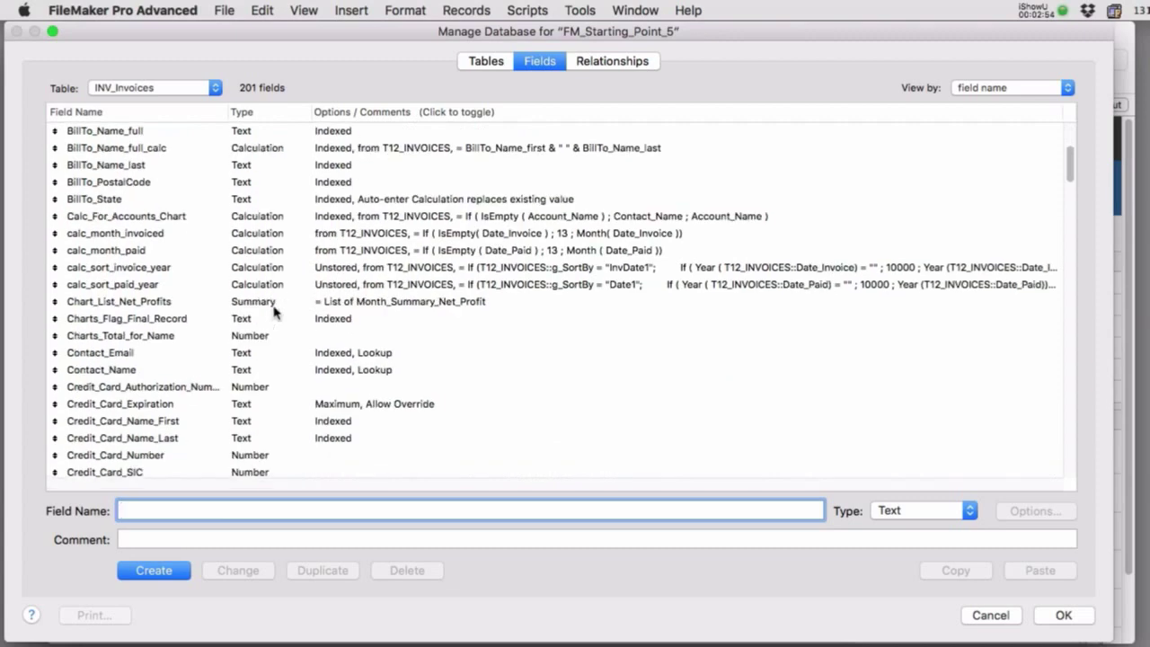
pyautogui.scroll(-20, 279, 309)
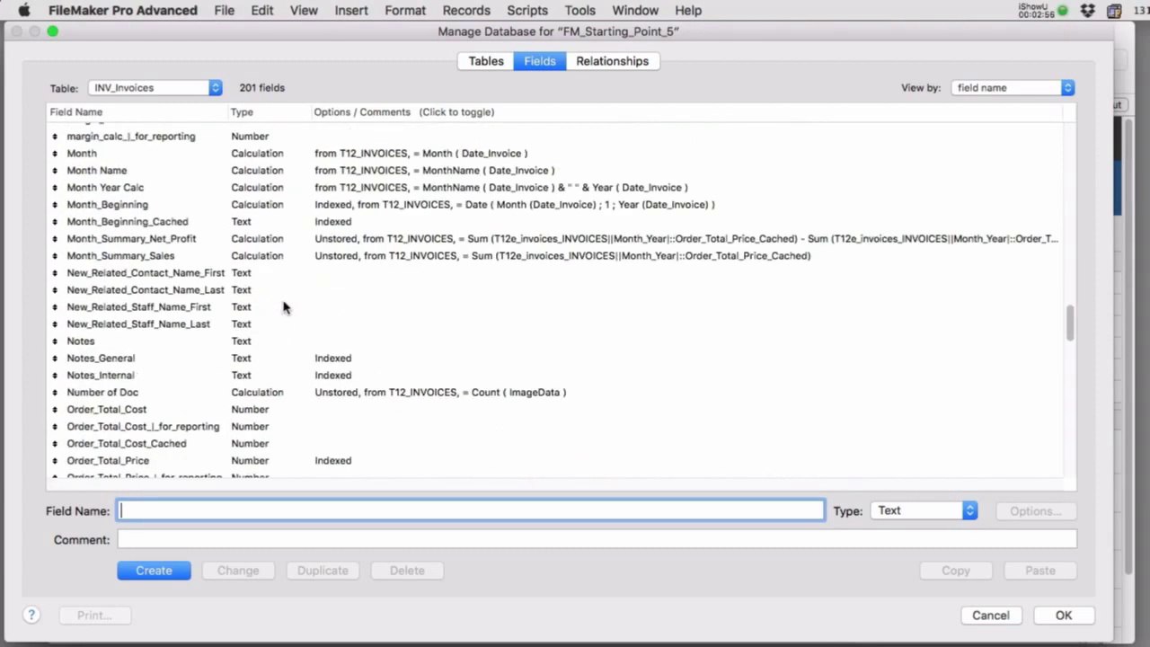
pyautogui.scroll(10, 284, 311)
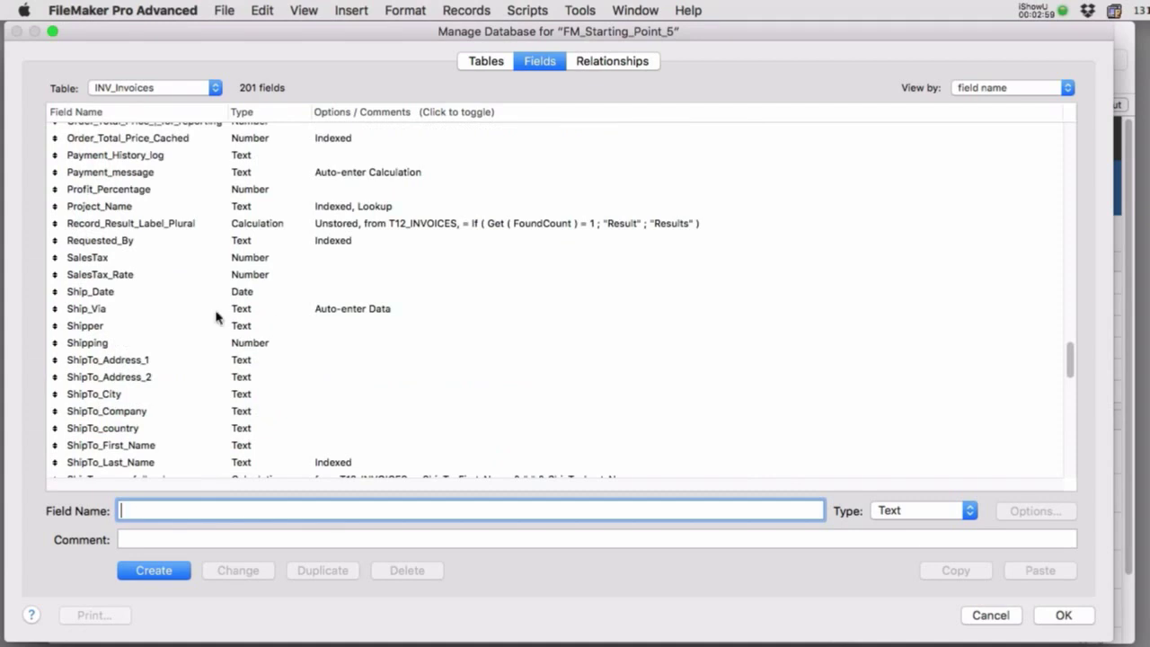
pyautogui.click(111, 275)
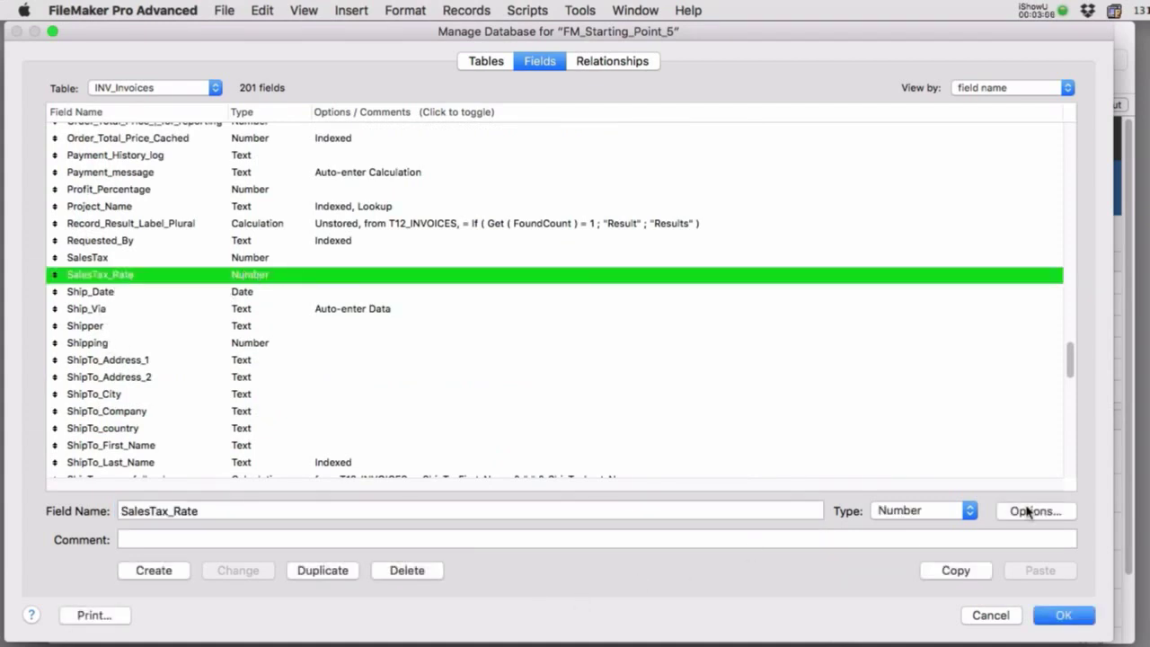
pyautogui.click(1009, 519)
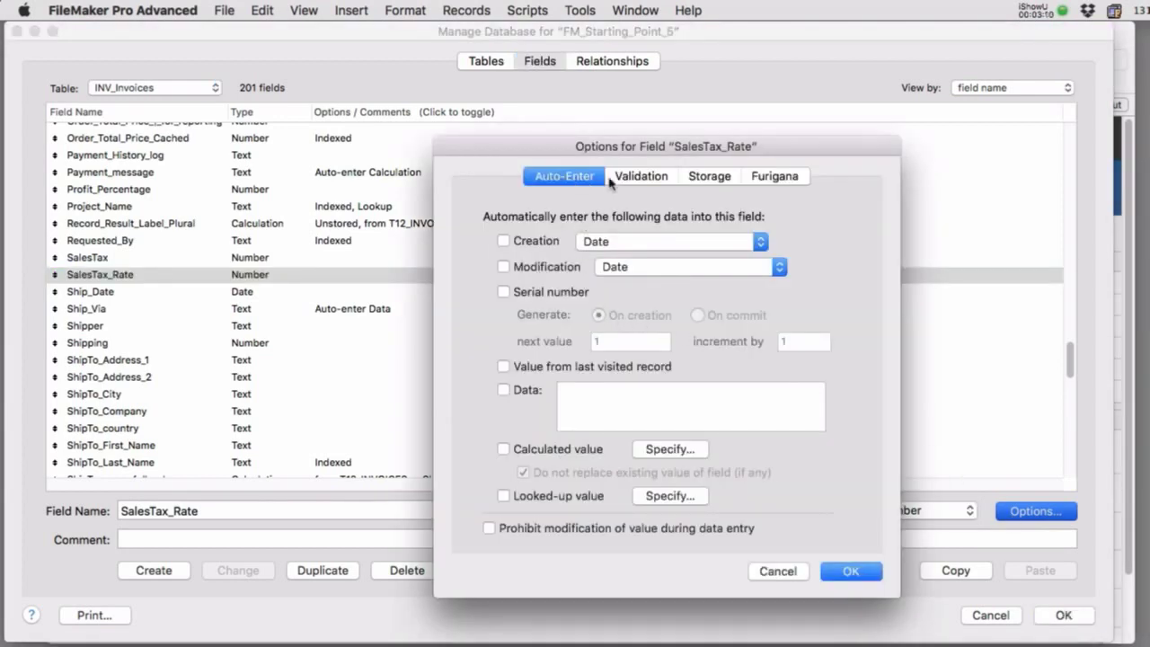
pyautogui.click(504, 390)
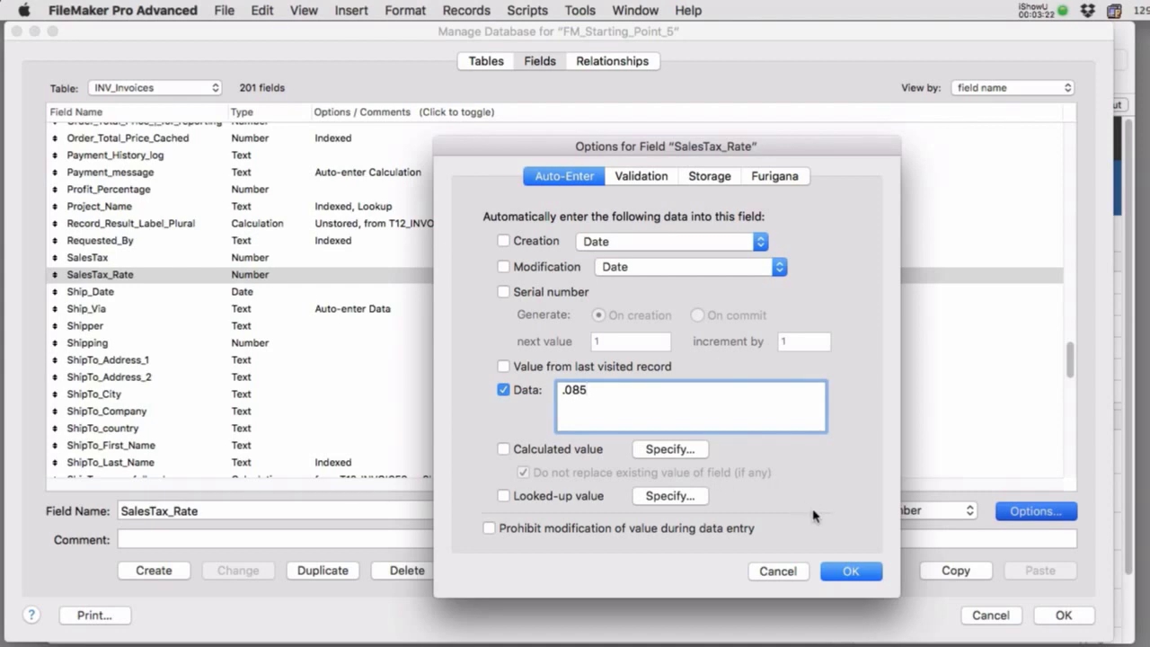
pyautogui.click(851, 572)
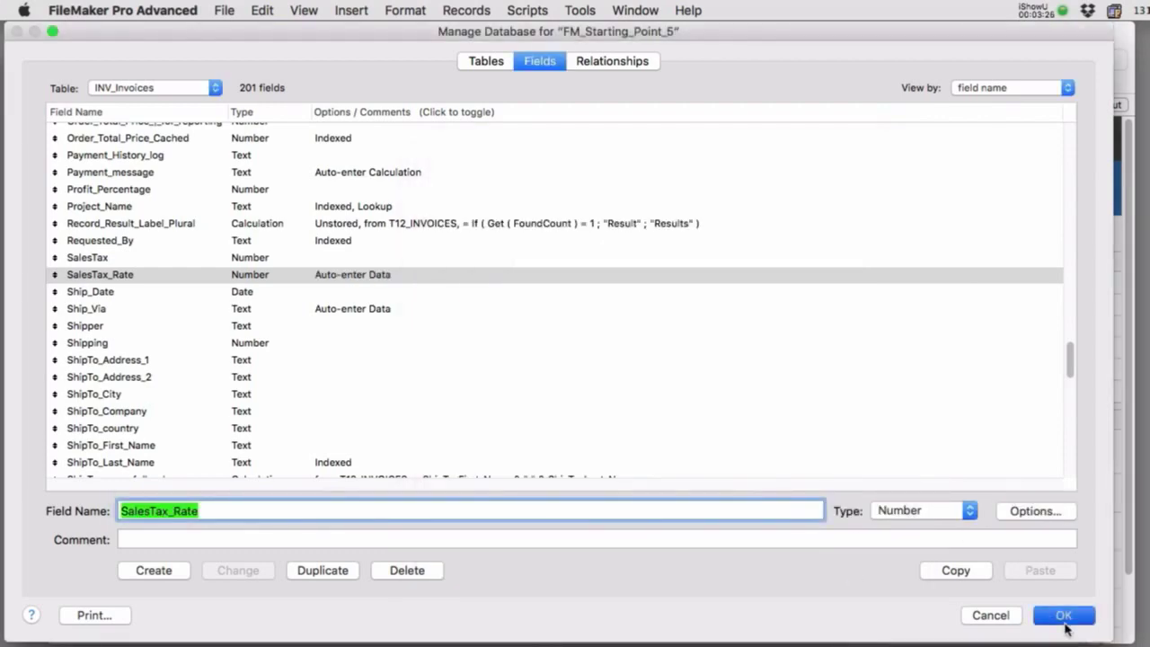
pyautogui.click(1063, 616)
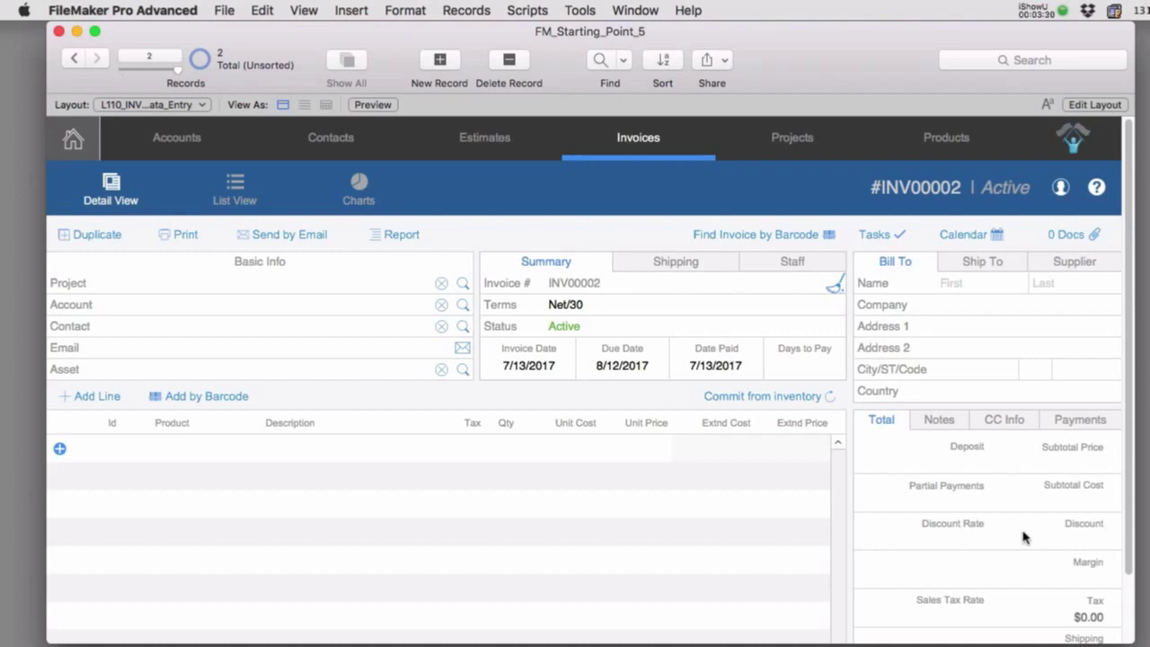
# Create another new invoice with a line item described as Widget, unit cost 10 and unit price 15.
pyautogui.click(440, 63)
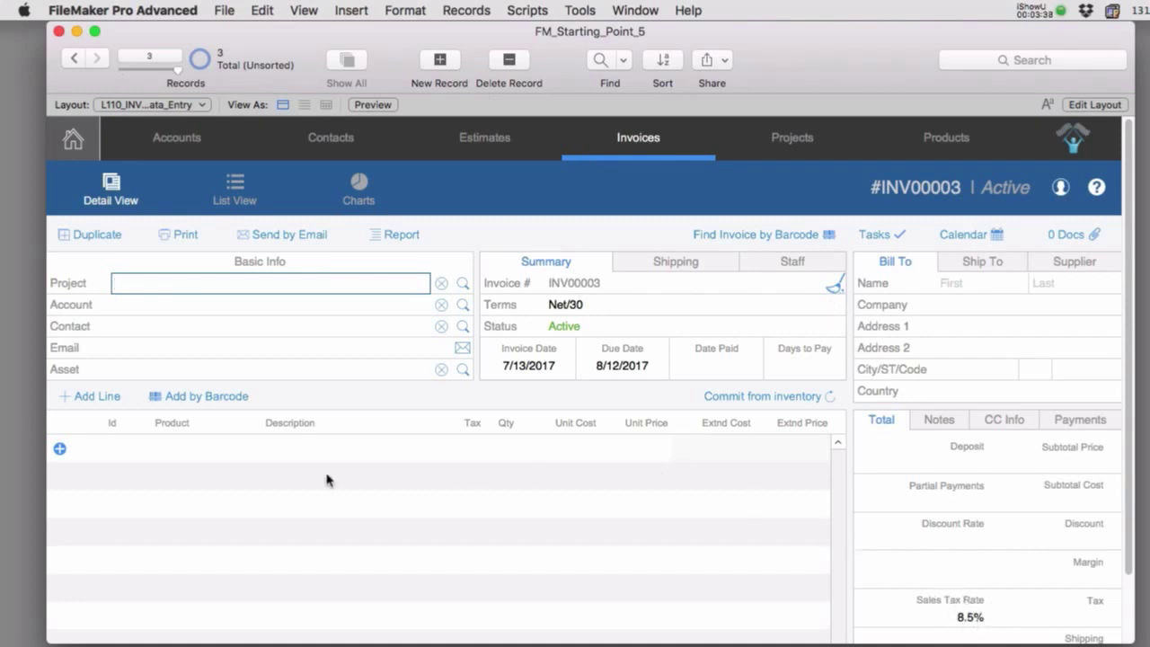
pyautogui.click(59, 449)
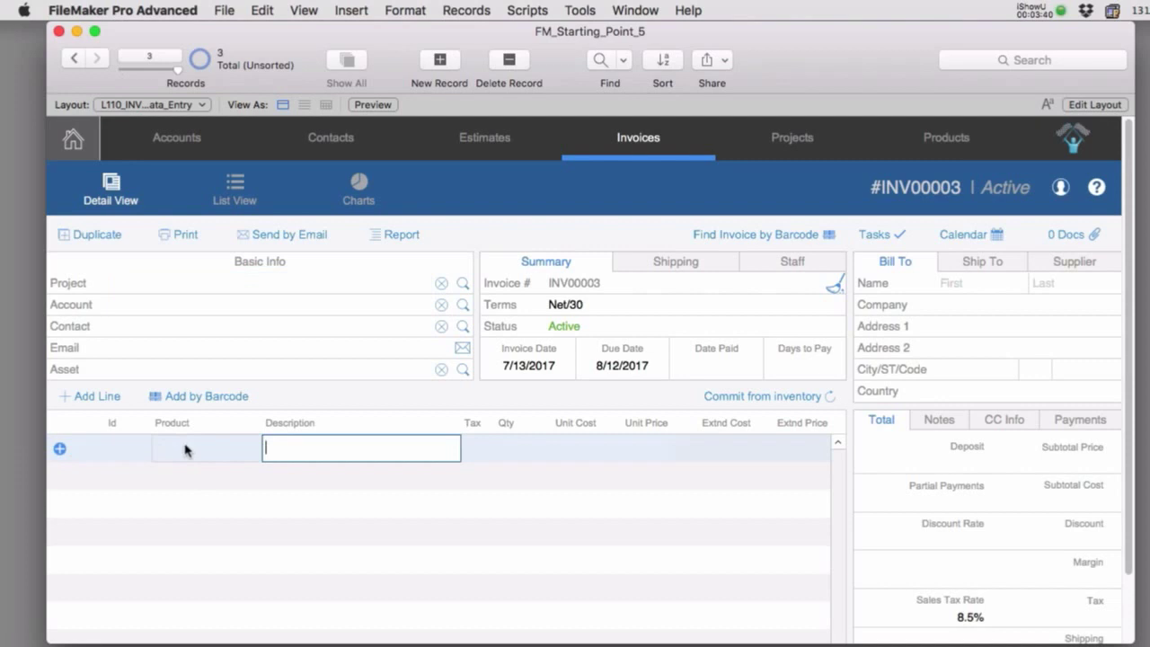
pyautogui.write('Widget')
pyautogui.click(595, 449)
pyautogui.write('10')
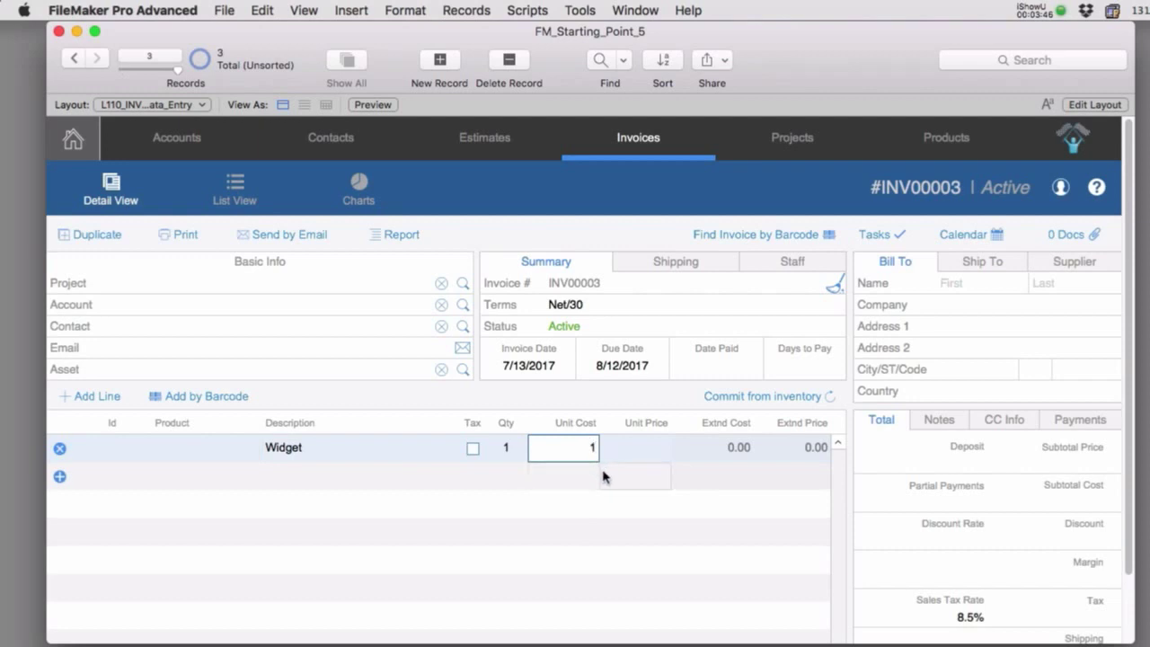
pyautogui.click(662, 447)
pyautogui.write('15')
pyautogui.press('Return')
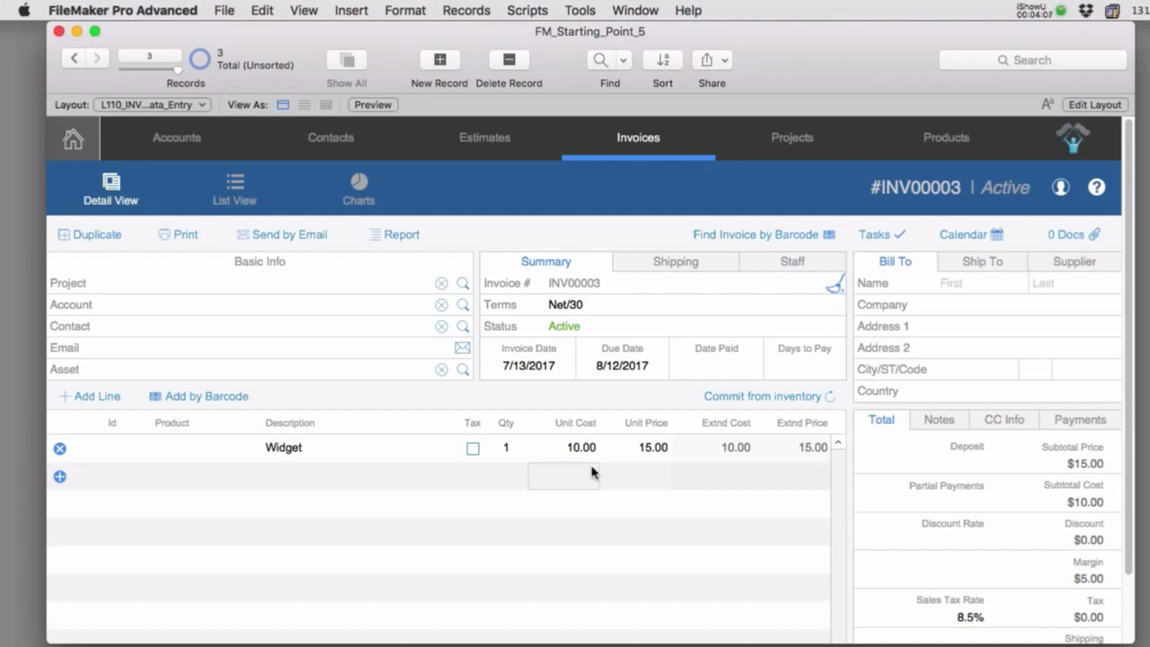
# Add a "Widget Installation - Labor" line with unit cost and unit price 499, and mark only the Widget line as taxable.
pyautogui.click(295, 473)
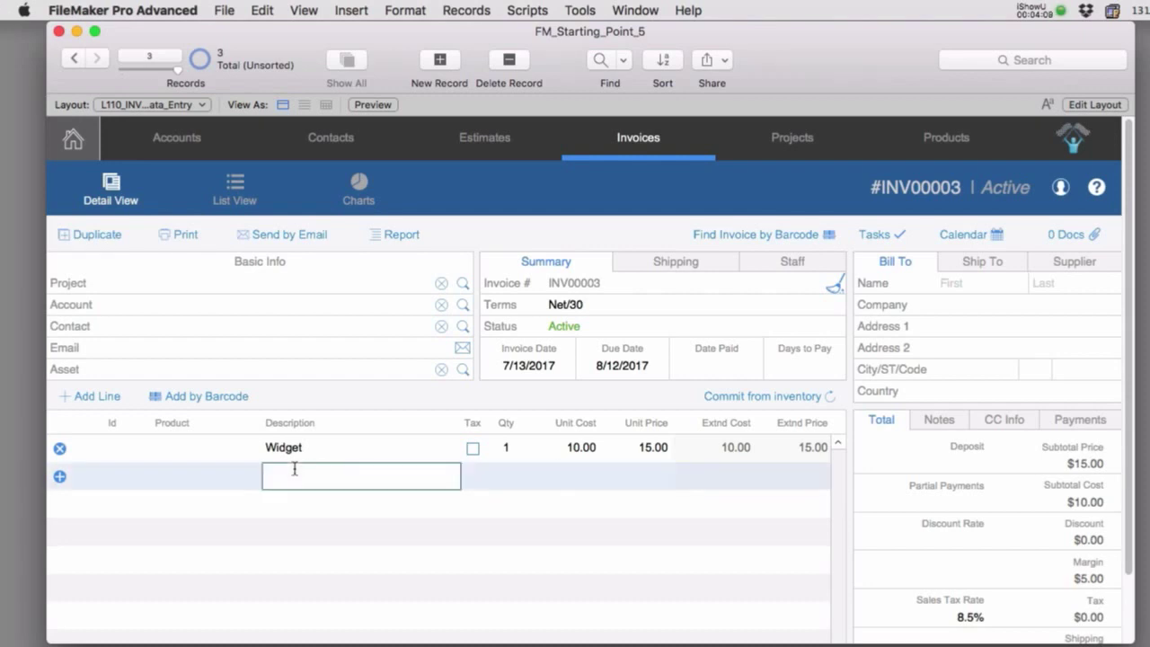
pyautogui.write('Widget Inst')
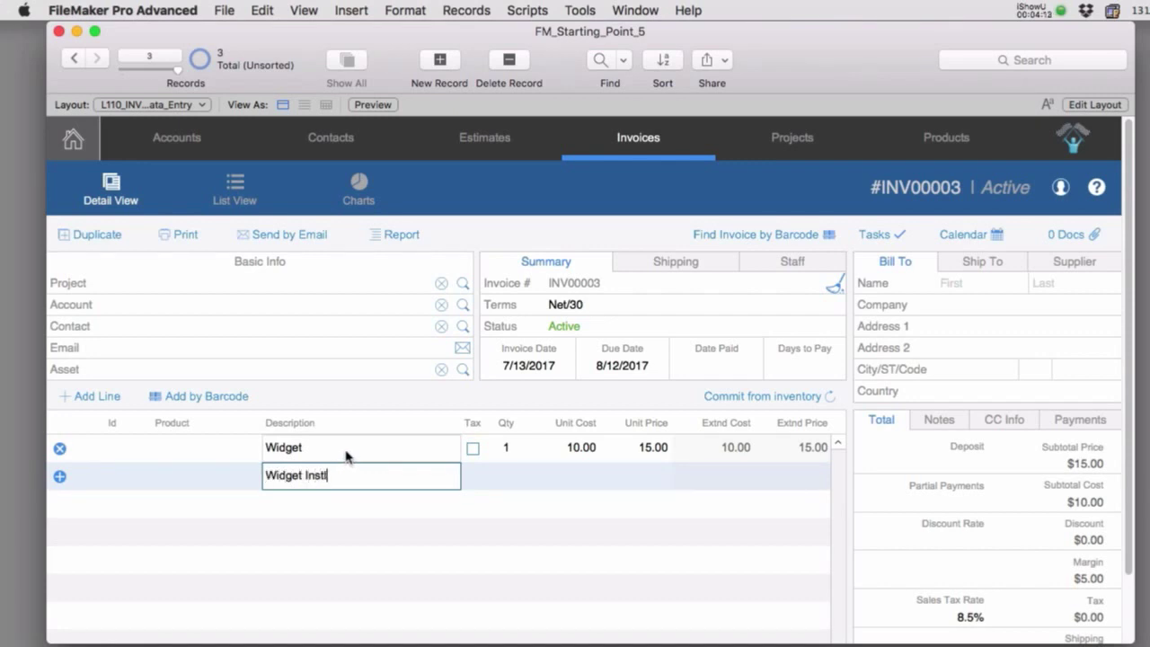
pyautogui.write('allation - Labor')
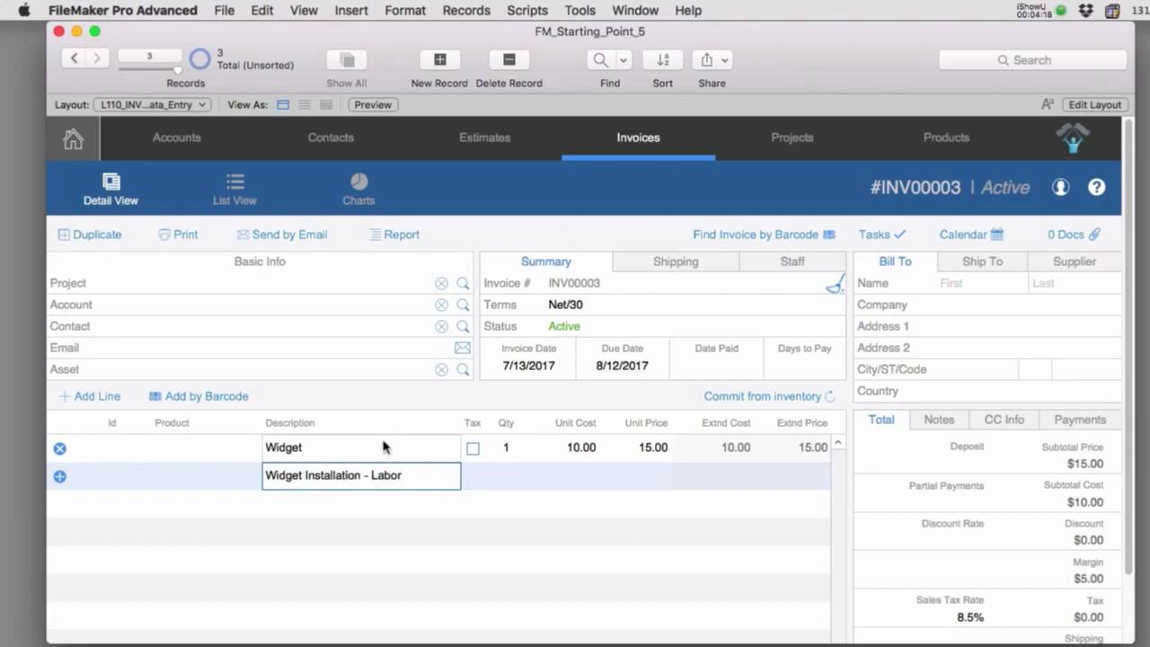
pyautogui.click(583, 475)
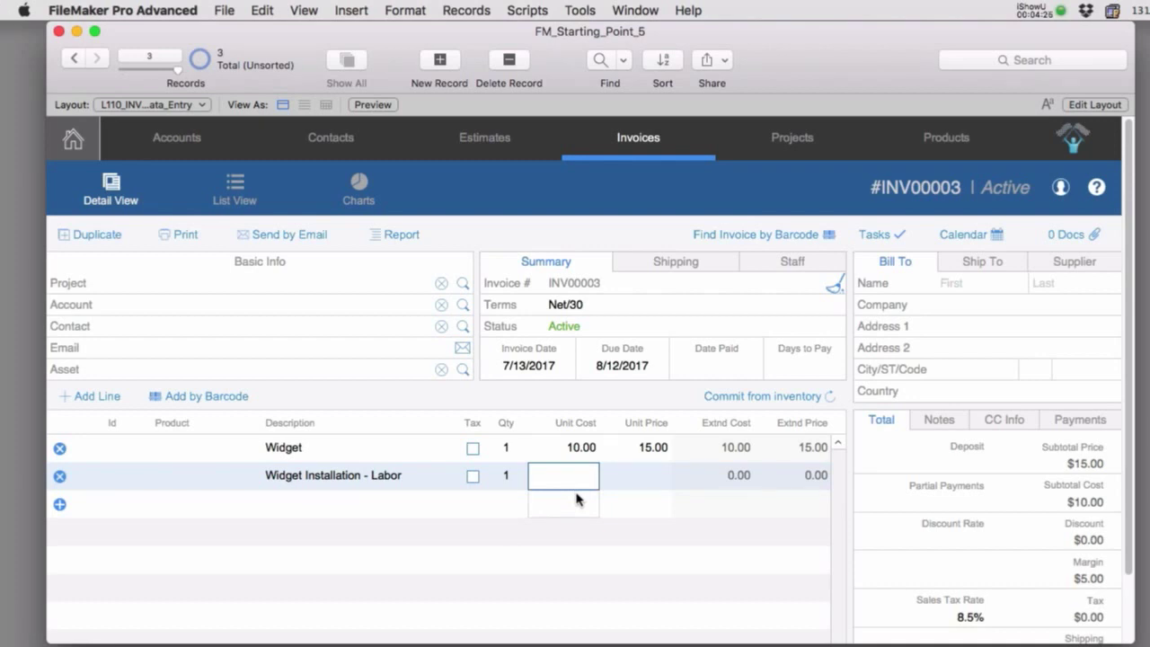
pyautogui.write('499')
pyautogui.press('Tab')
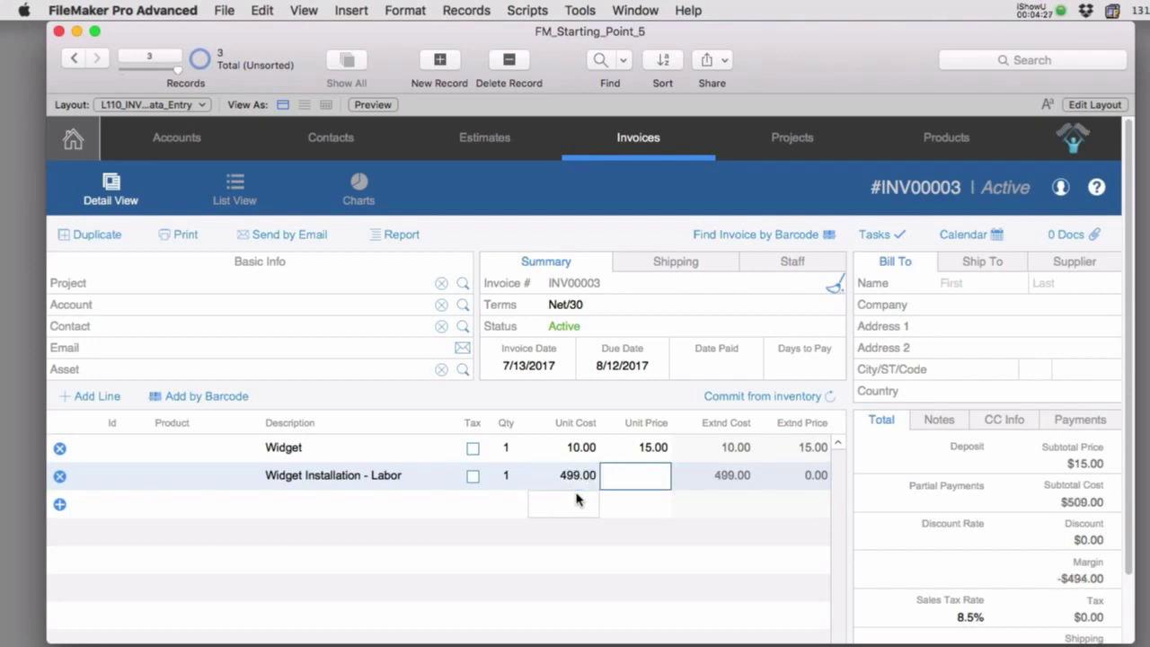
pyautogui.write('499')
pyautogui.press('Tab')
pyautogui.click(473, 447)
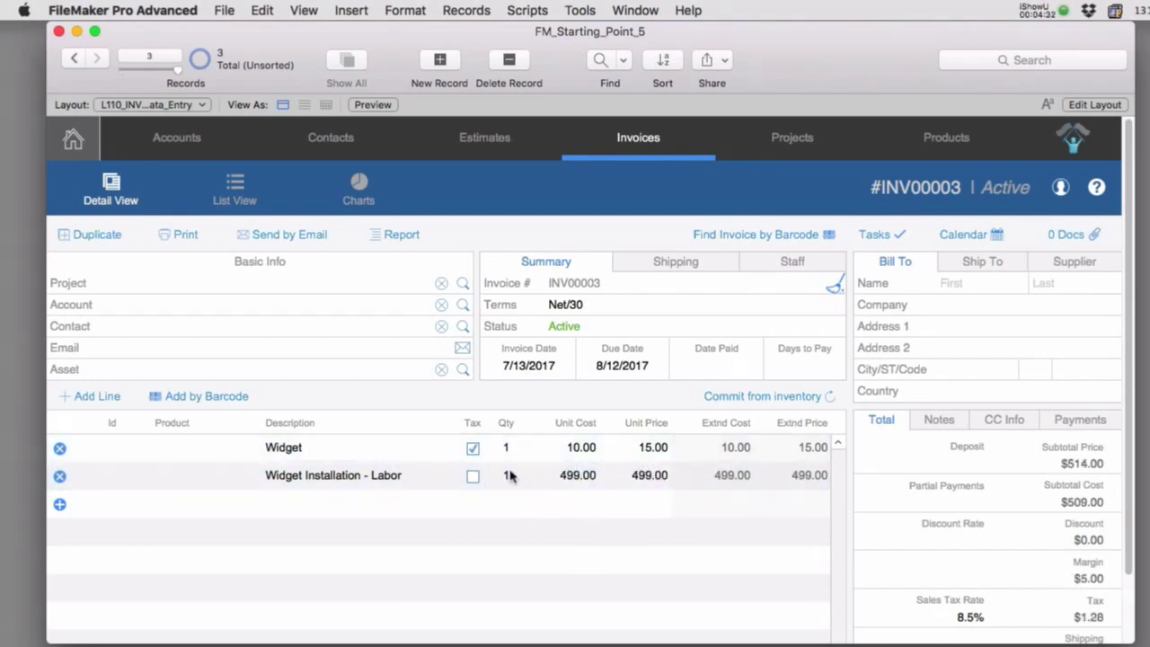
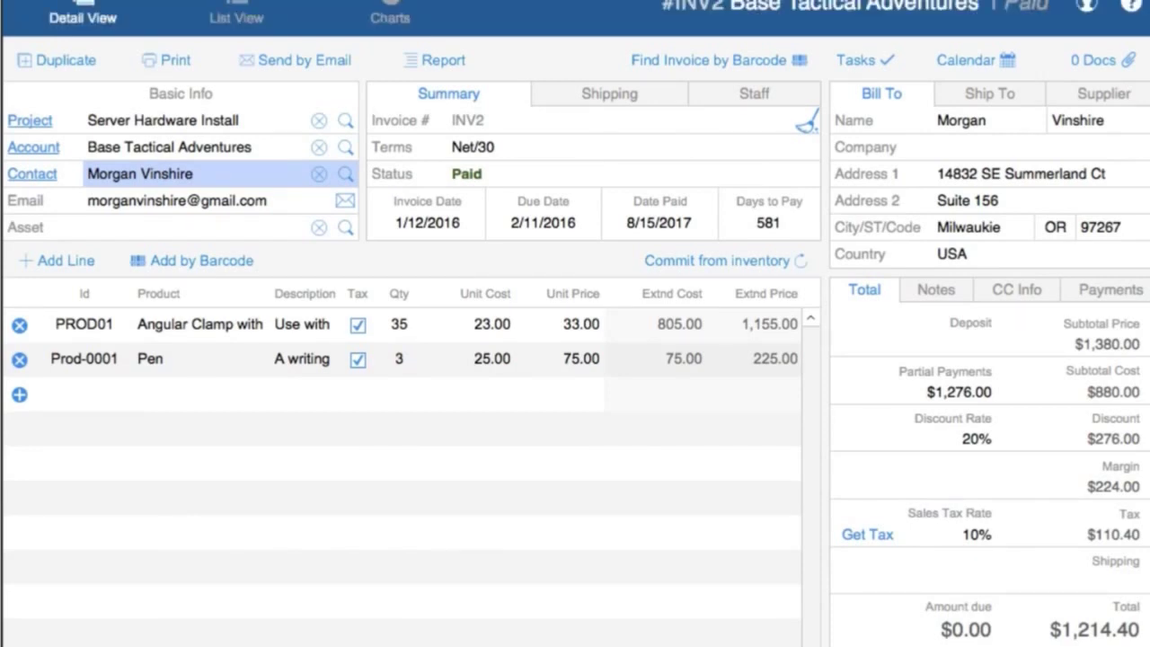
# Open the EU solution file FM_Starting_Point_5_EU_English.fmp12 and show its existing invoice down to the totals.
pyautogui.press('super+l')
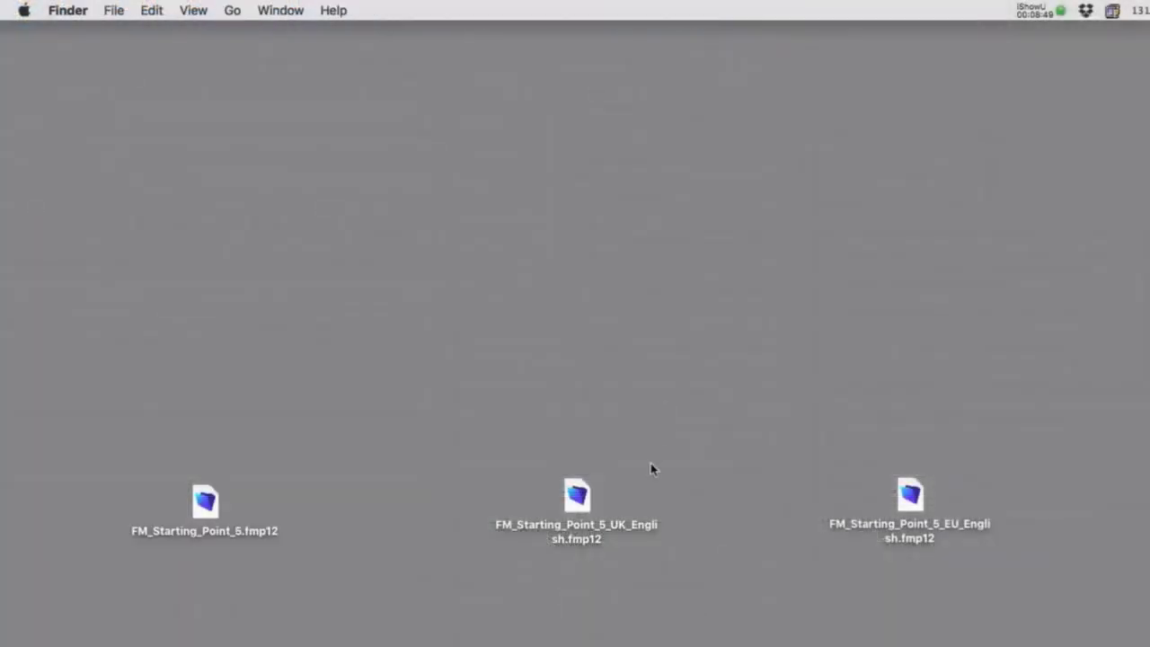
pyautogui.click(912, 496)
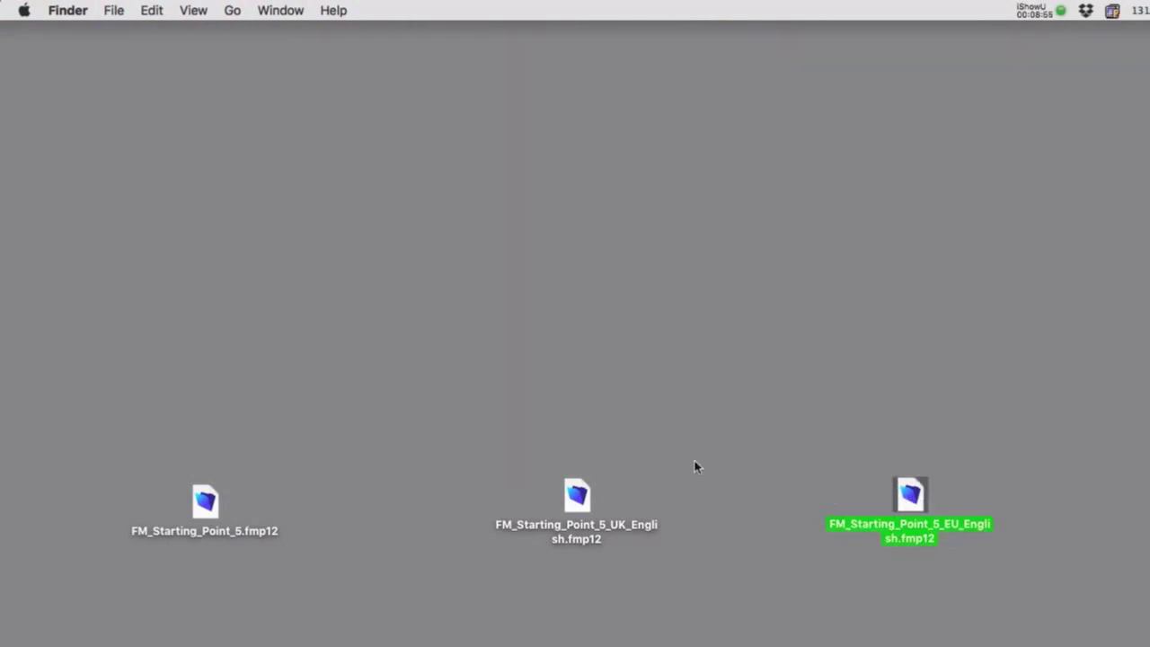
pyautogui.doubleClick(909, 503)
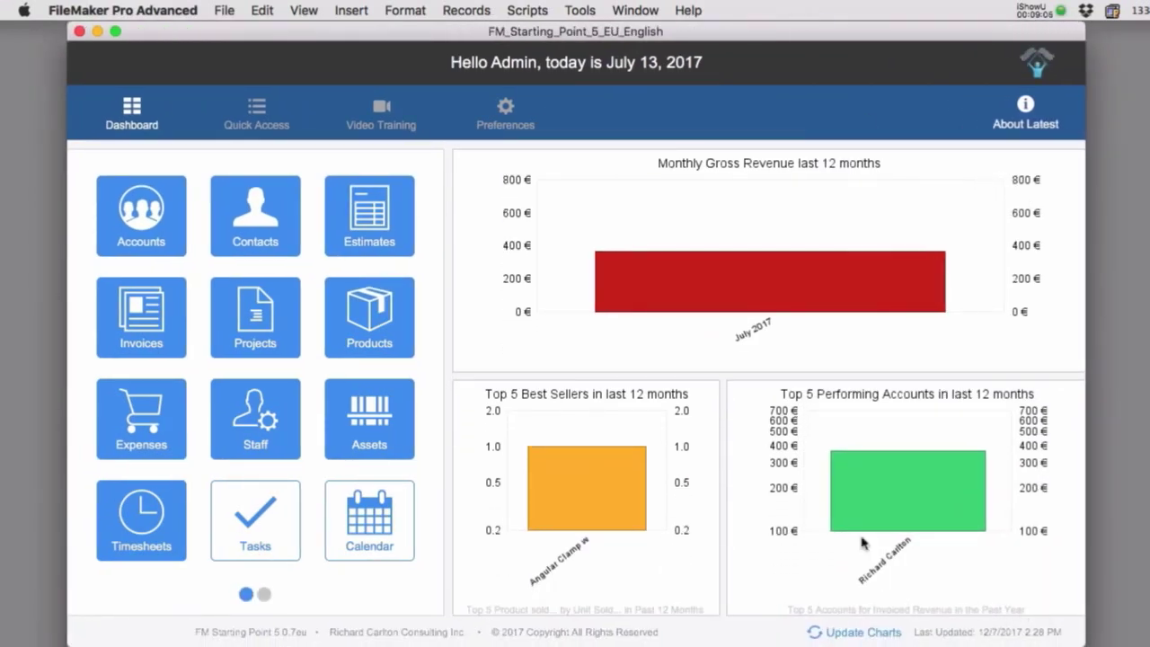
pyautogui.click(177, 356)
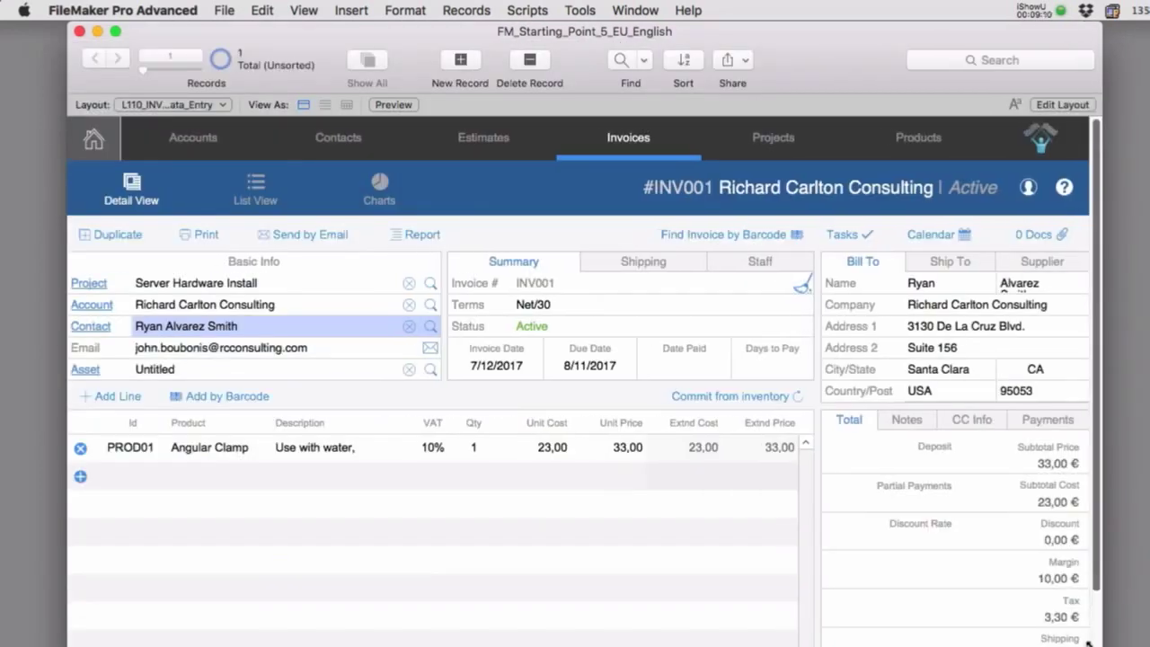
pyautogui.scroll(-2, 1050, 544)
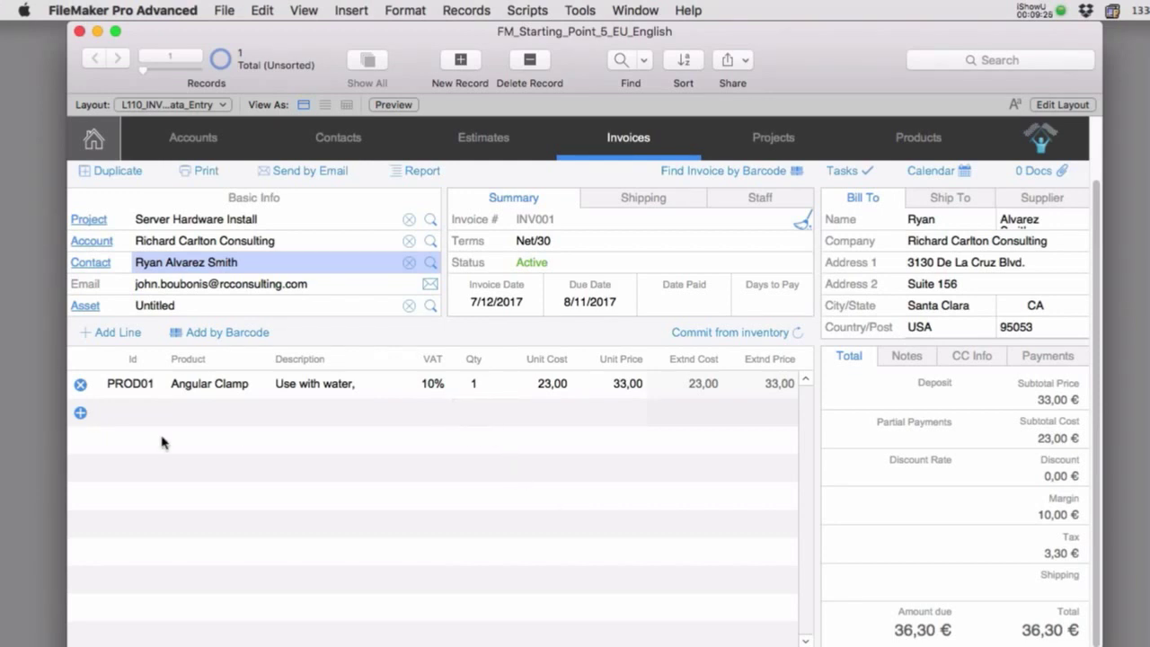
# Add an invoice line with a new product named Baby Food Apple Sauce, entering a price of 2.95.
pyautogui.click(120, 332)
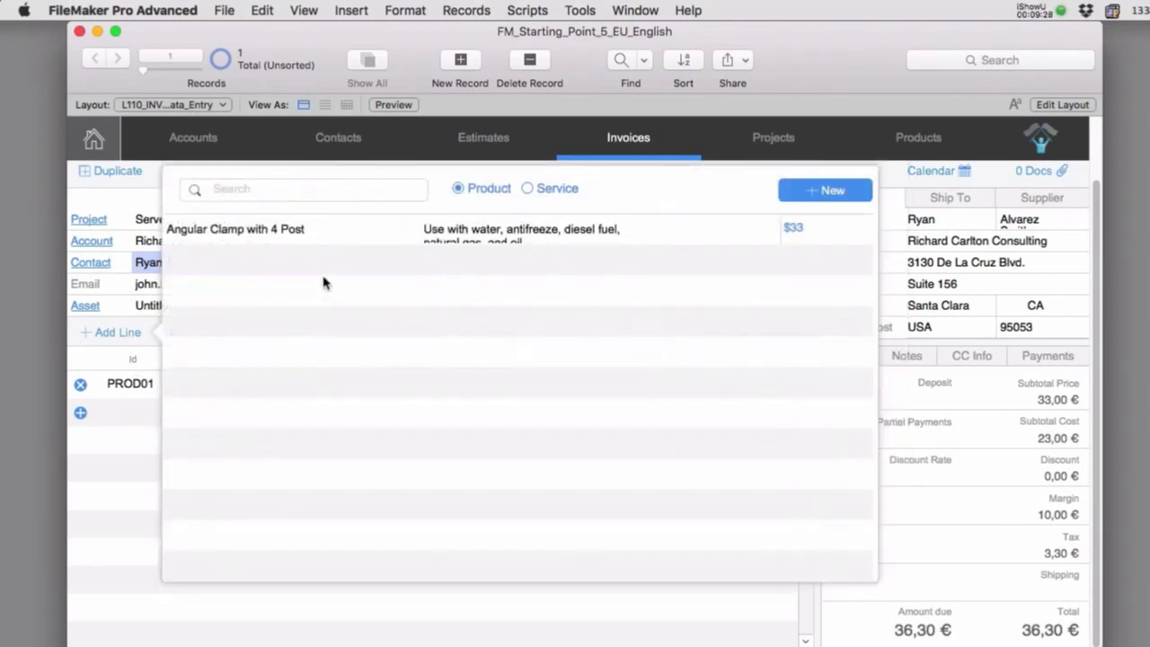
pyautogui.click(848, 198)
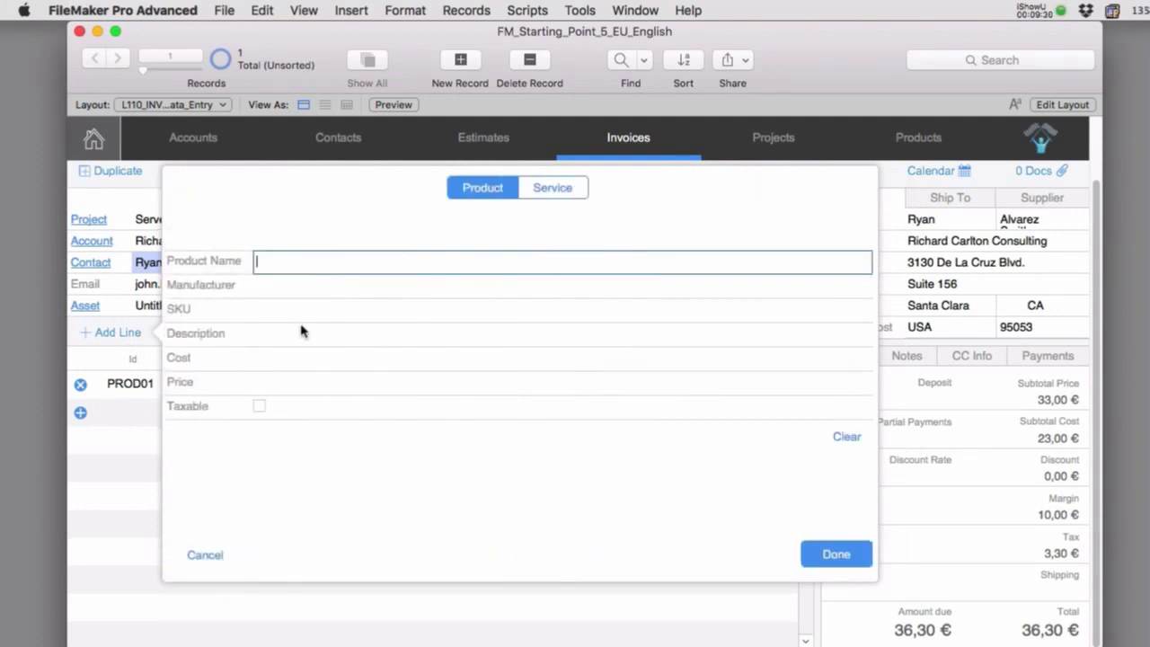
pyautogui.write('Baby Food ')
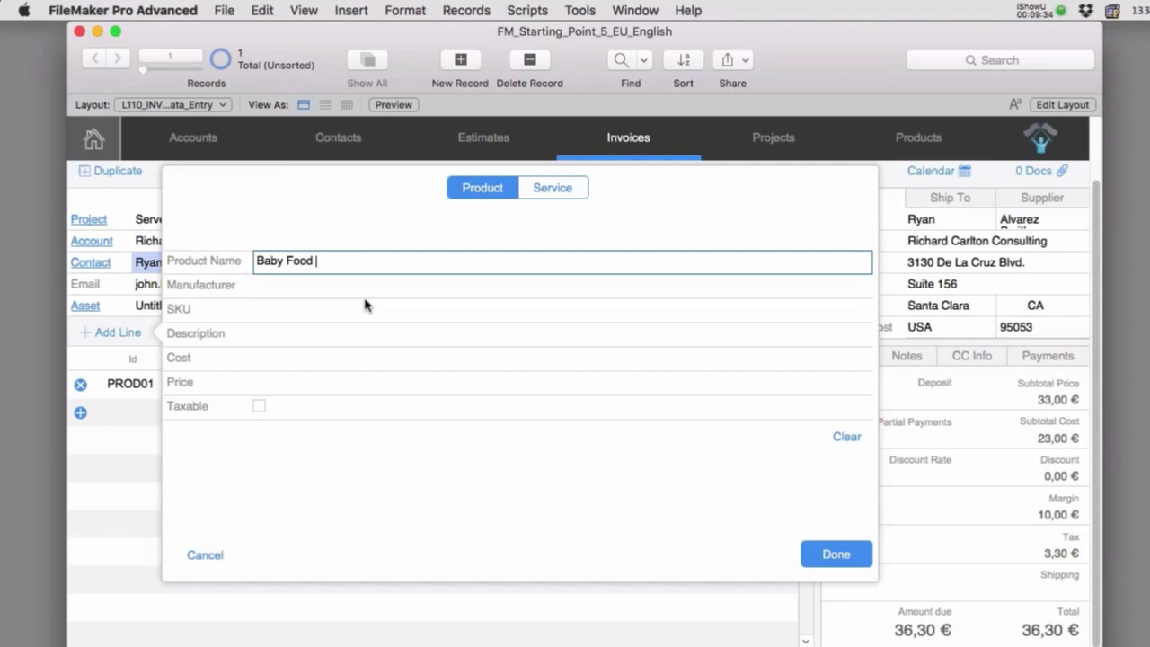
pyautogui.write('Apple')
pyautogui.write(' Saus')
pyautogui.write('ce')
pyautogui.click(367, 391)
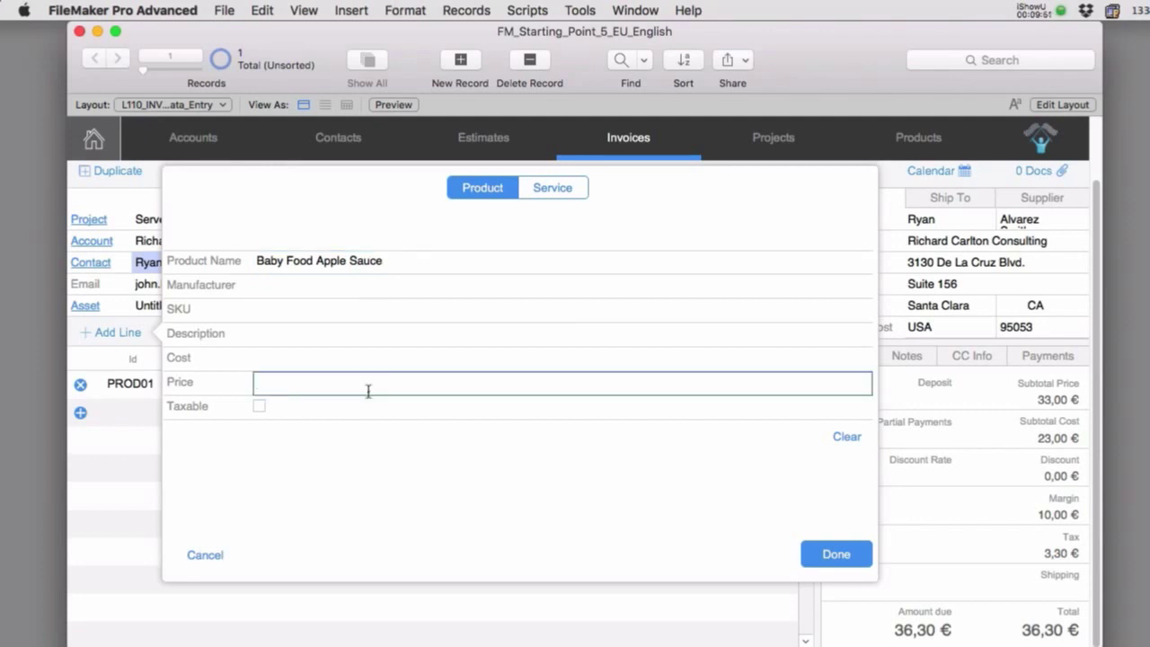
pyautogui.write('2.95')
pyautogui.click(858, 552)
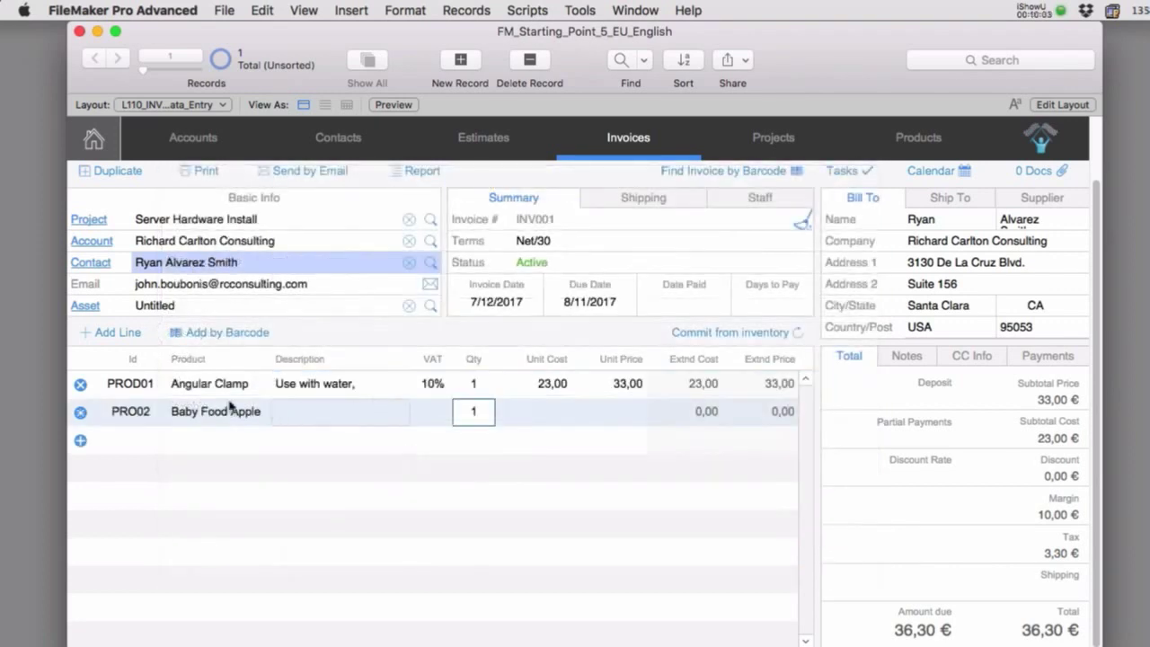
# Set the VAT of the Baby Food Apple Sauce invoice line to .05.
pyautogui.click(421, 409)
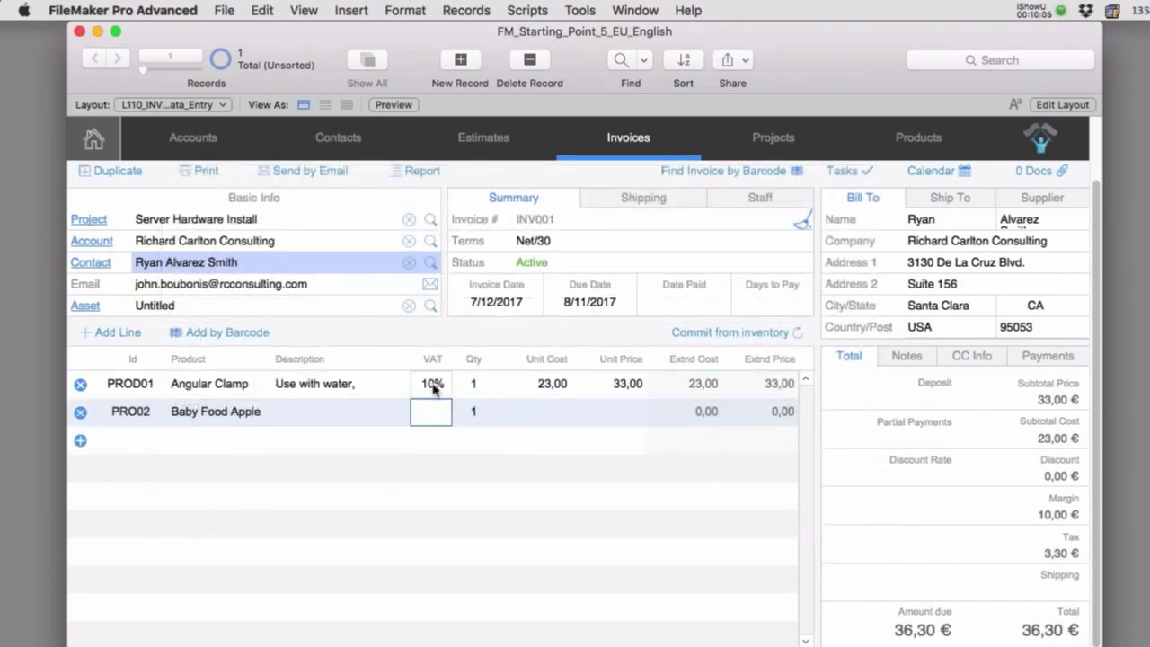
pyautogui.write('.05')
pyautogui.click(391, 334)
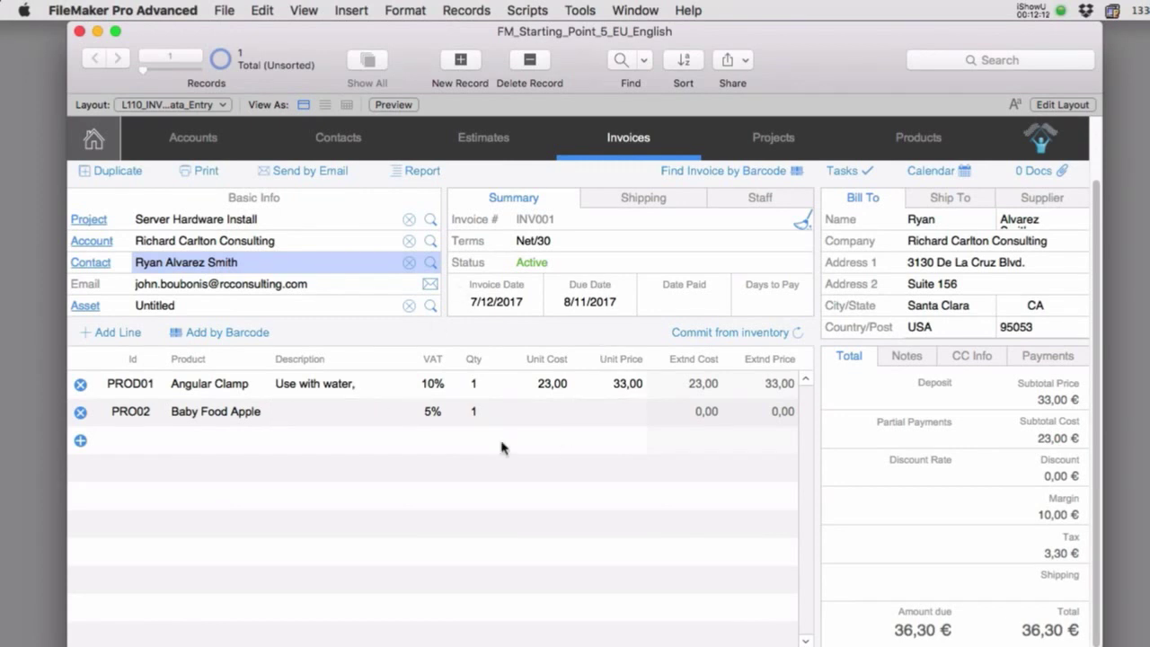
# Inspect the VAT rate stored on the Angular Clamp with 4 Post product record, and return to the invoice.
pyautogui.click(926, 146)
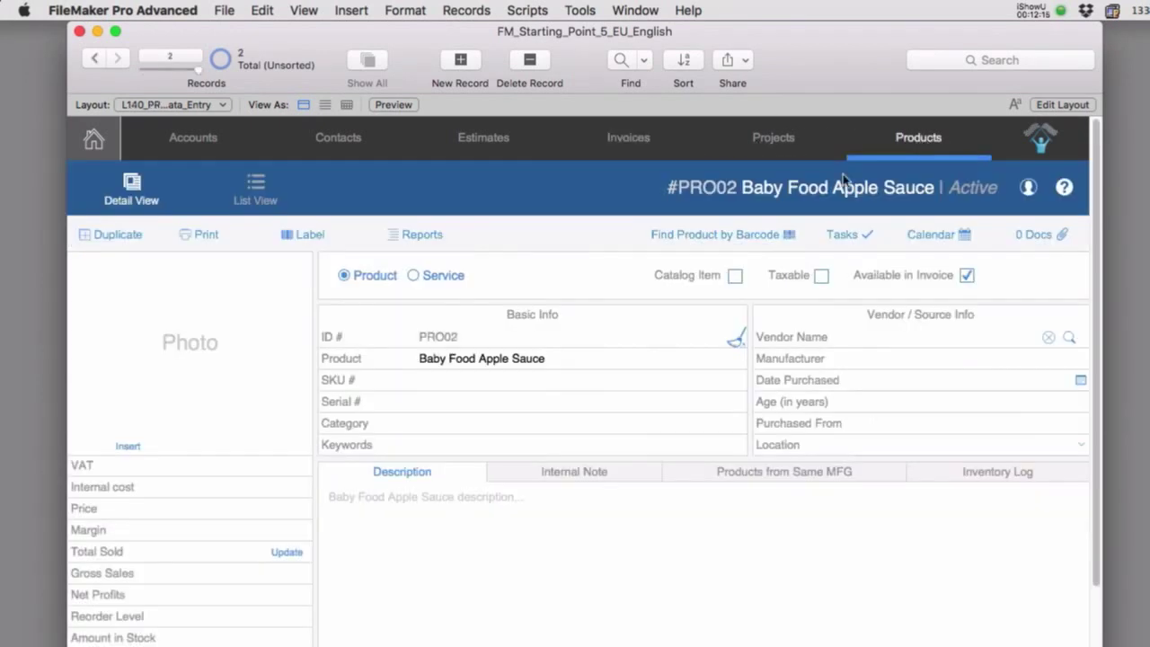
pyautogui.click(100, 59)
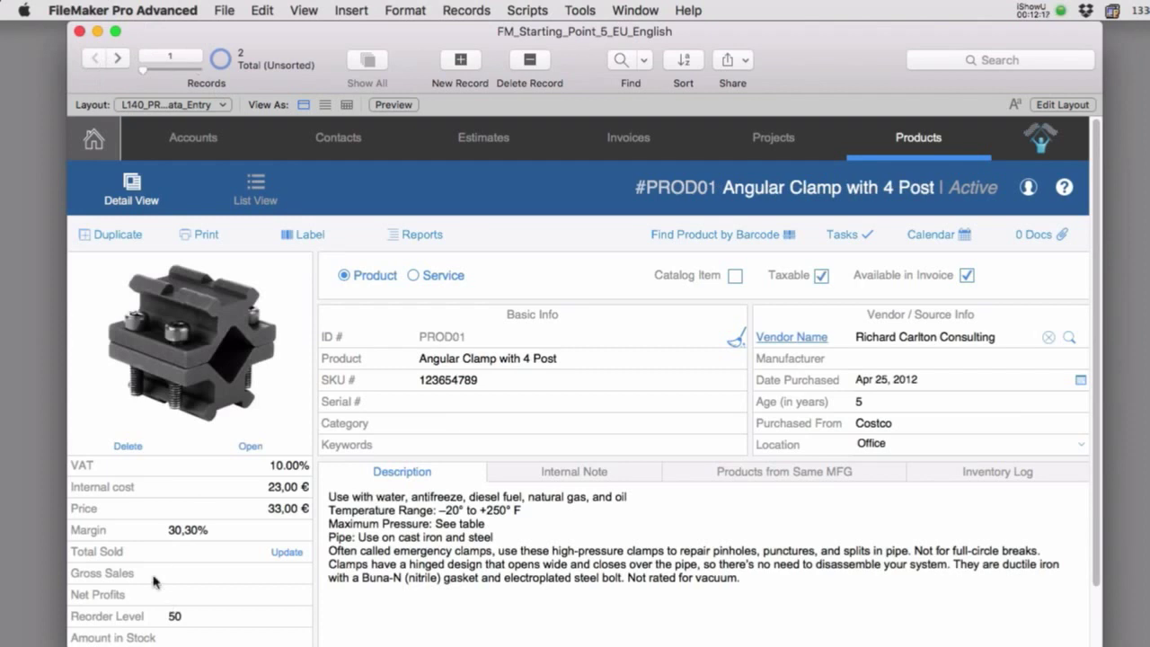
pyautogui.click(269, 469)
pyautogui.moveTo(269, 469); pyautogui.dragTo(331, 476)
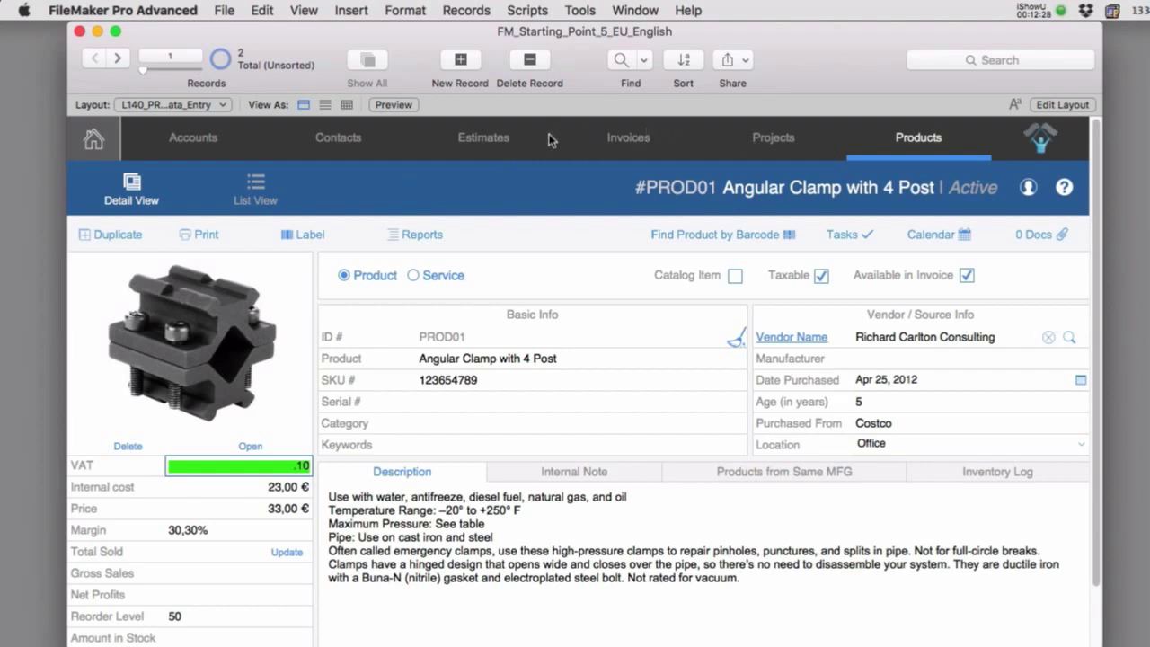
pyautogui.click(628, 140)
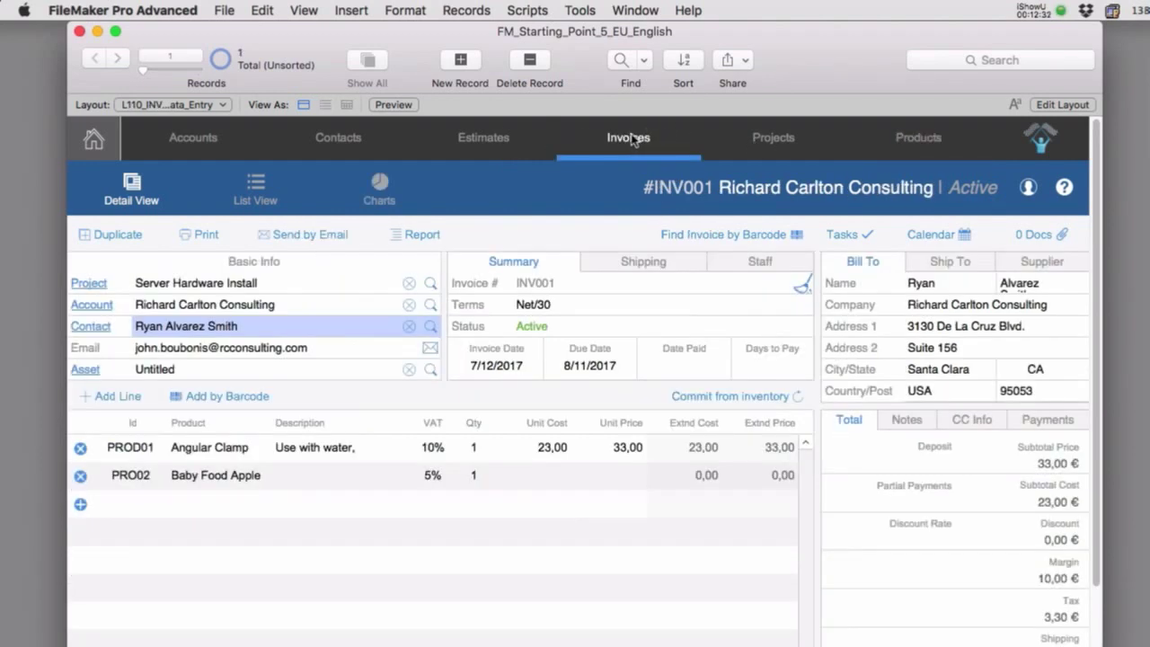